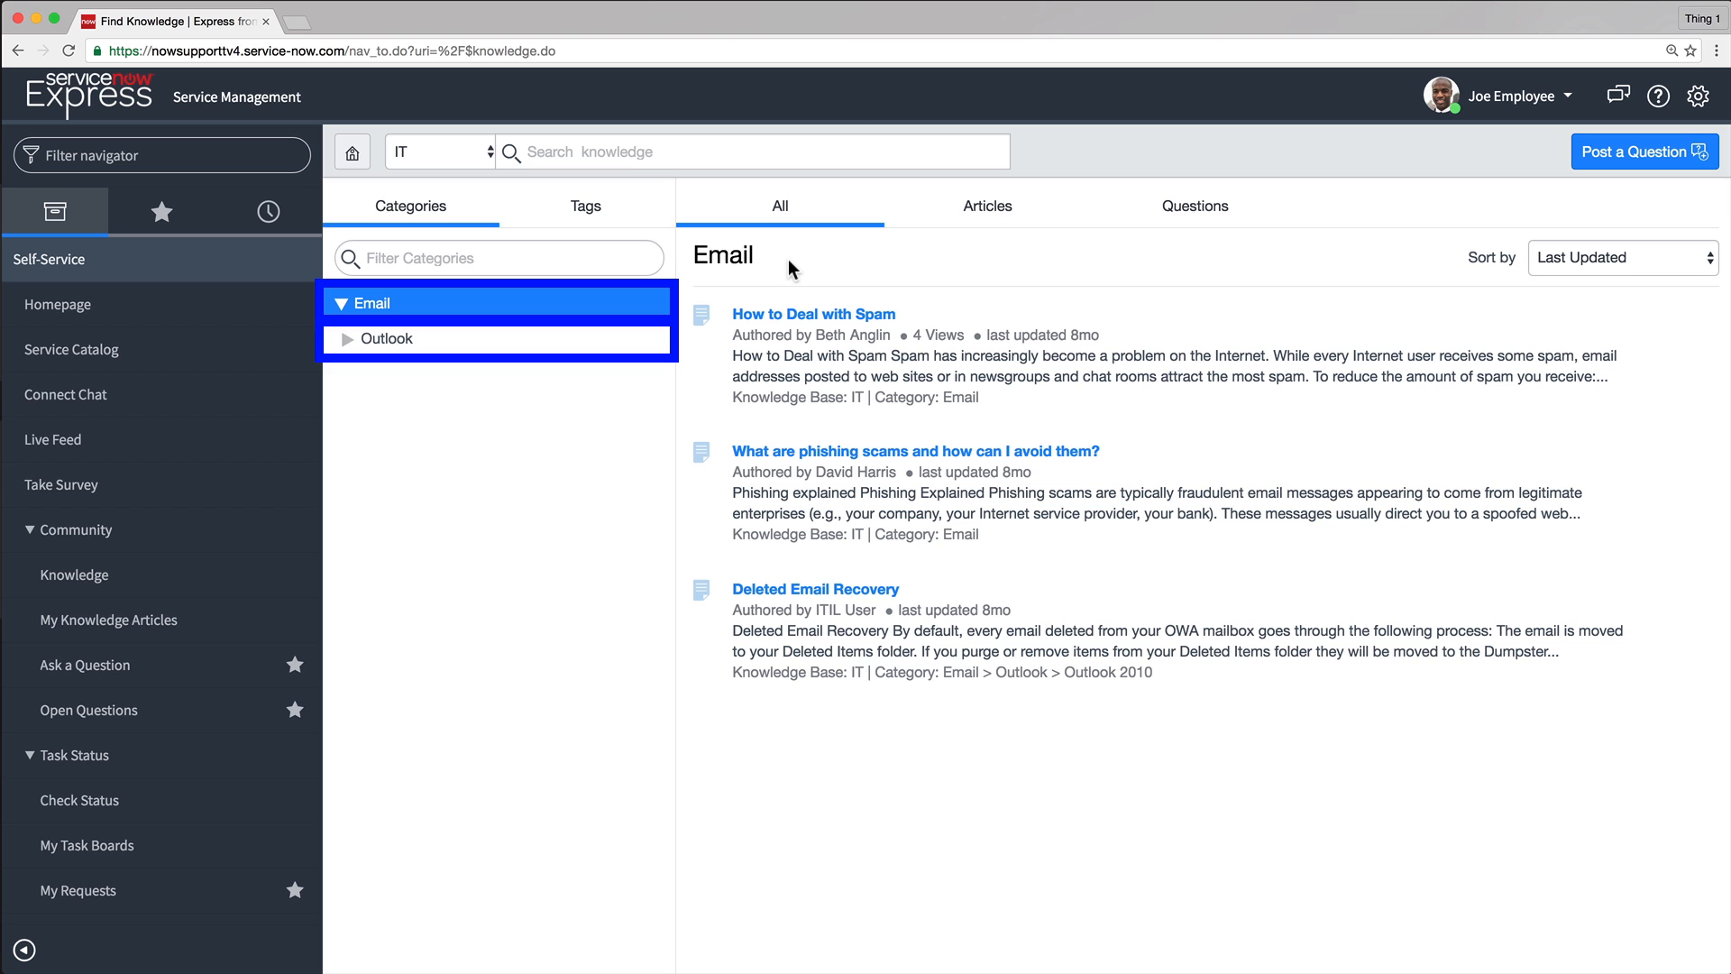
Search all knowledge bases for "internet"
{"action": "left_click", "coordinate": [486, 154]}
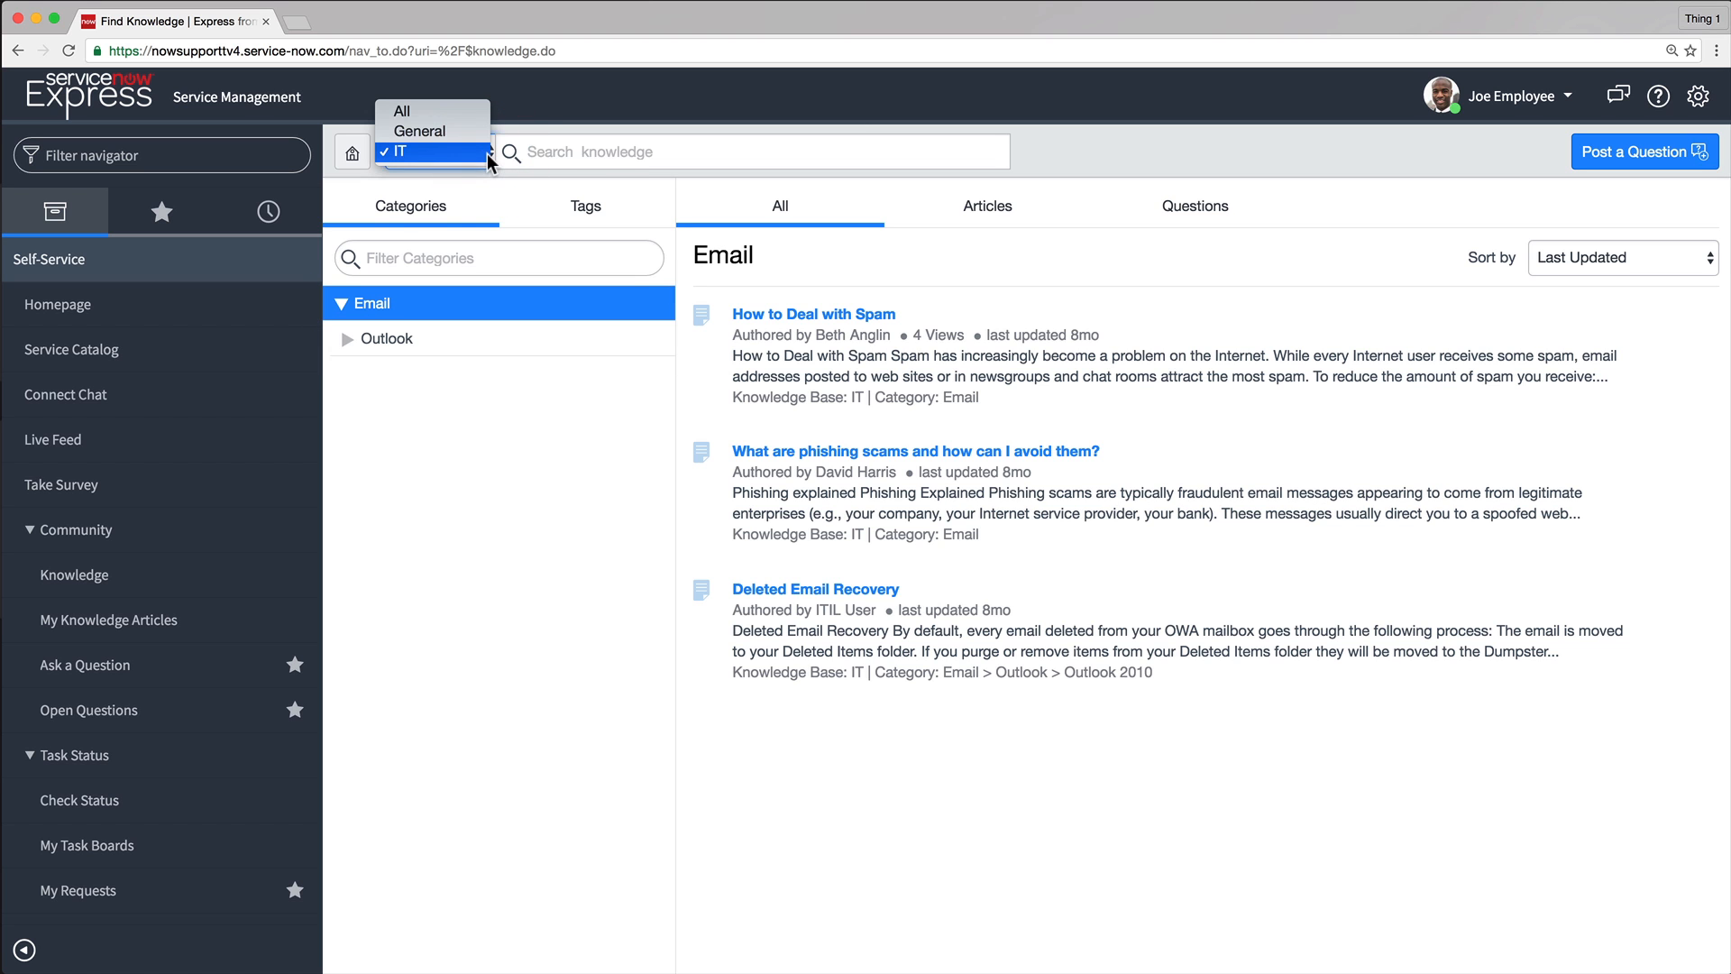
{"action": "left_click", "coordinate": [462, 116]}
{"action": "left_click", "coordinate": [558, 153]}
{"action": "type", "text": "internet"}
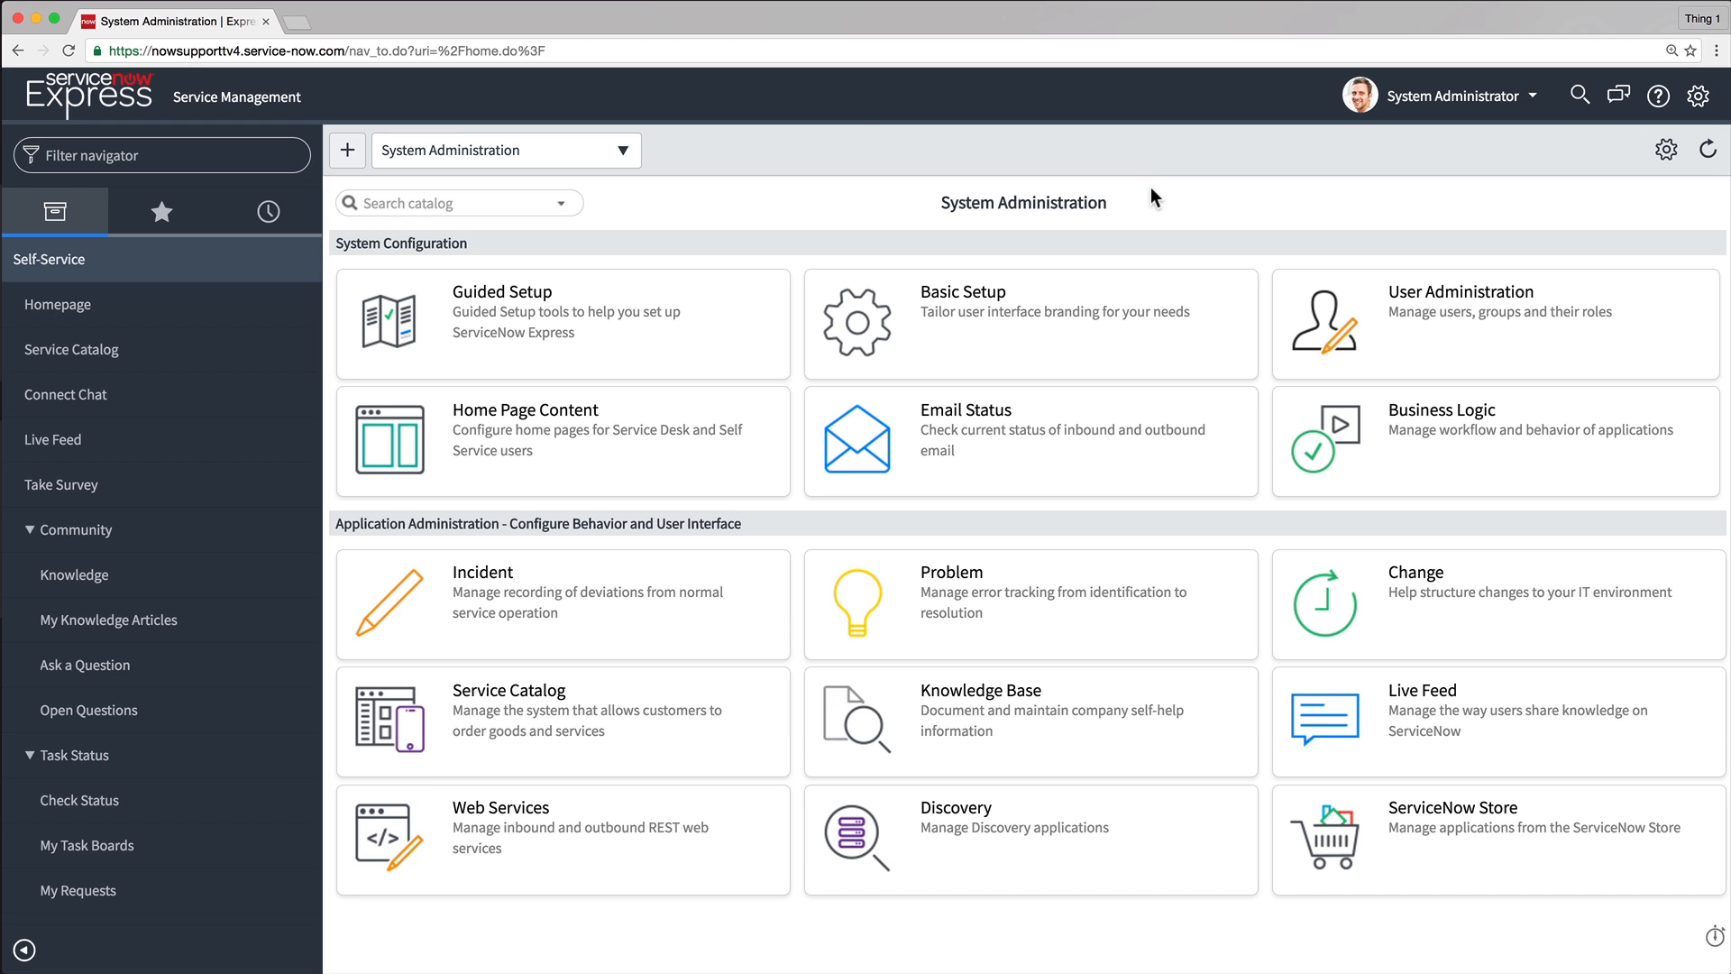
Open the Knowledge Base properties from the System Administration home to review the knowledge configuration options
{"action": "left_click", "coordinate": [999, 707]}
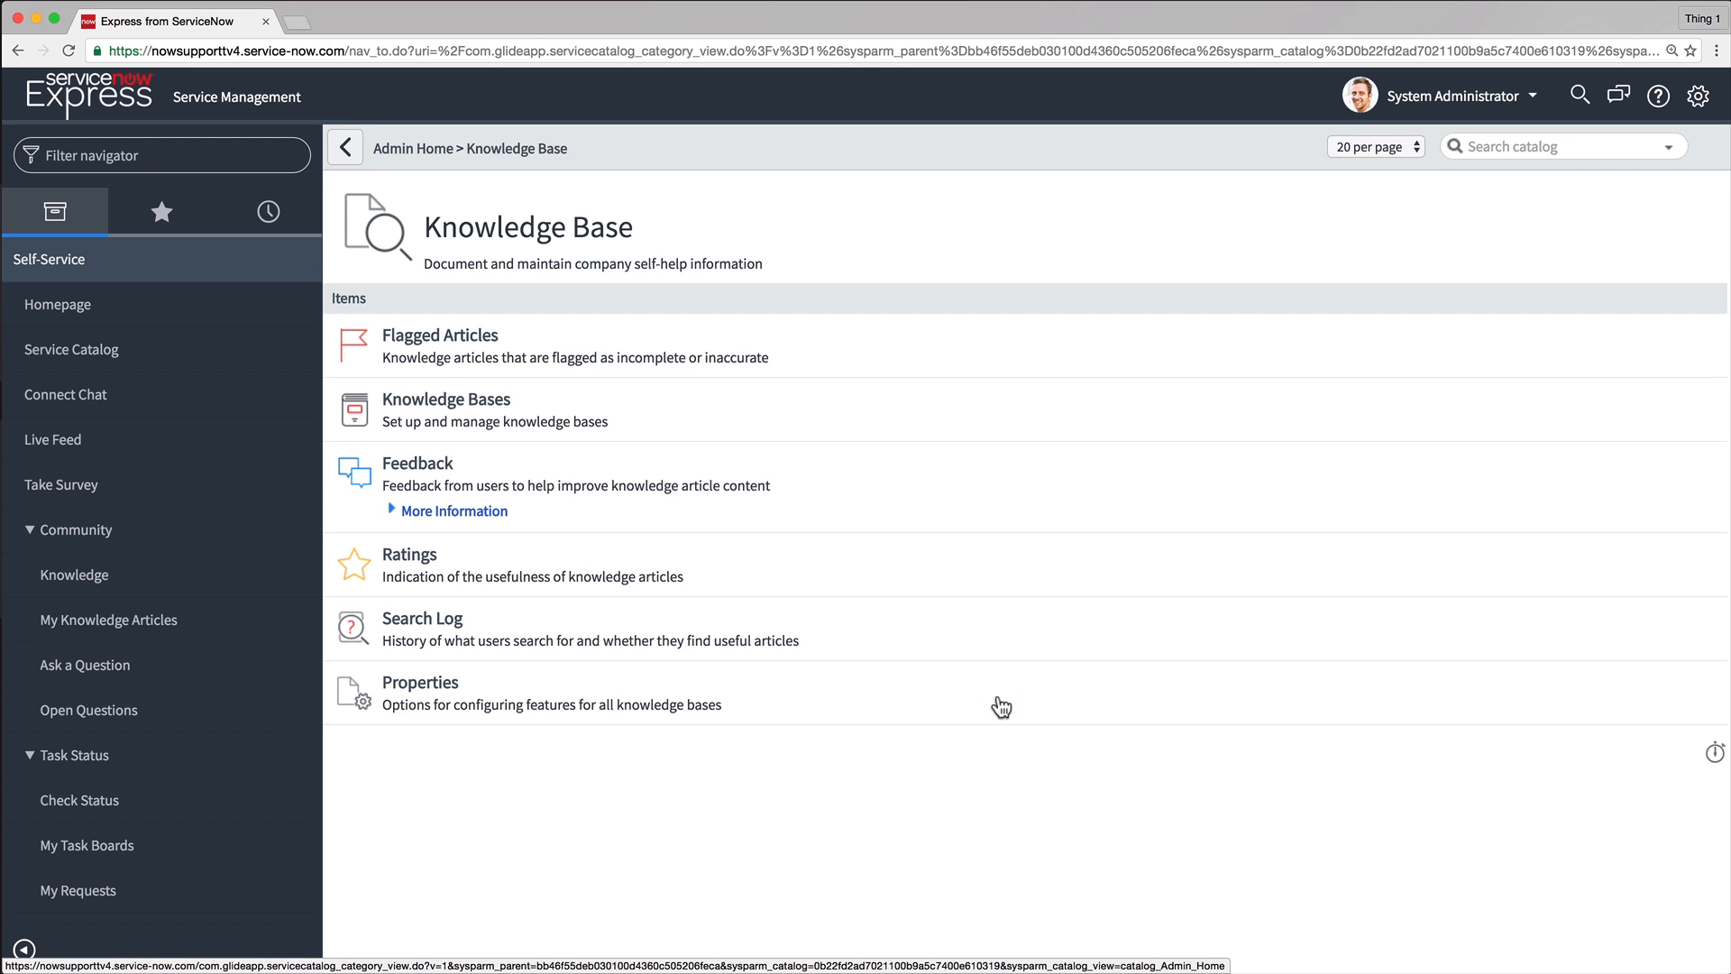
{"action": "left_click", "coordinate": [451, 688]}
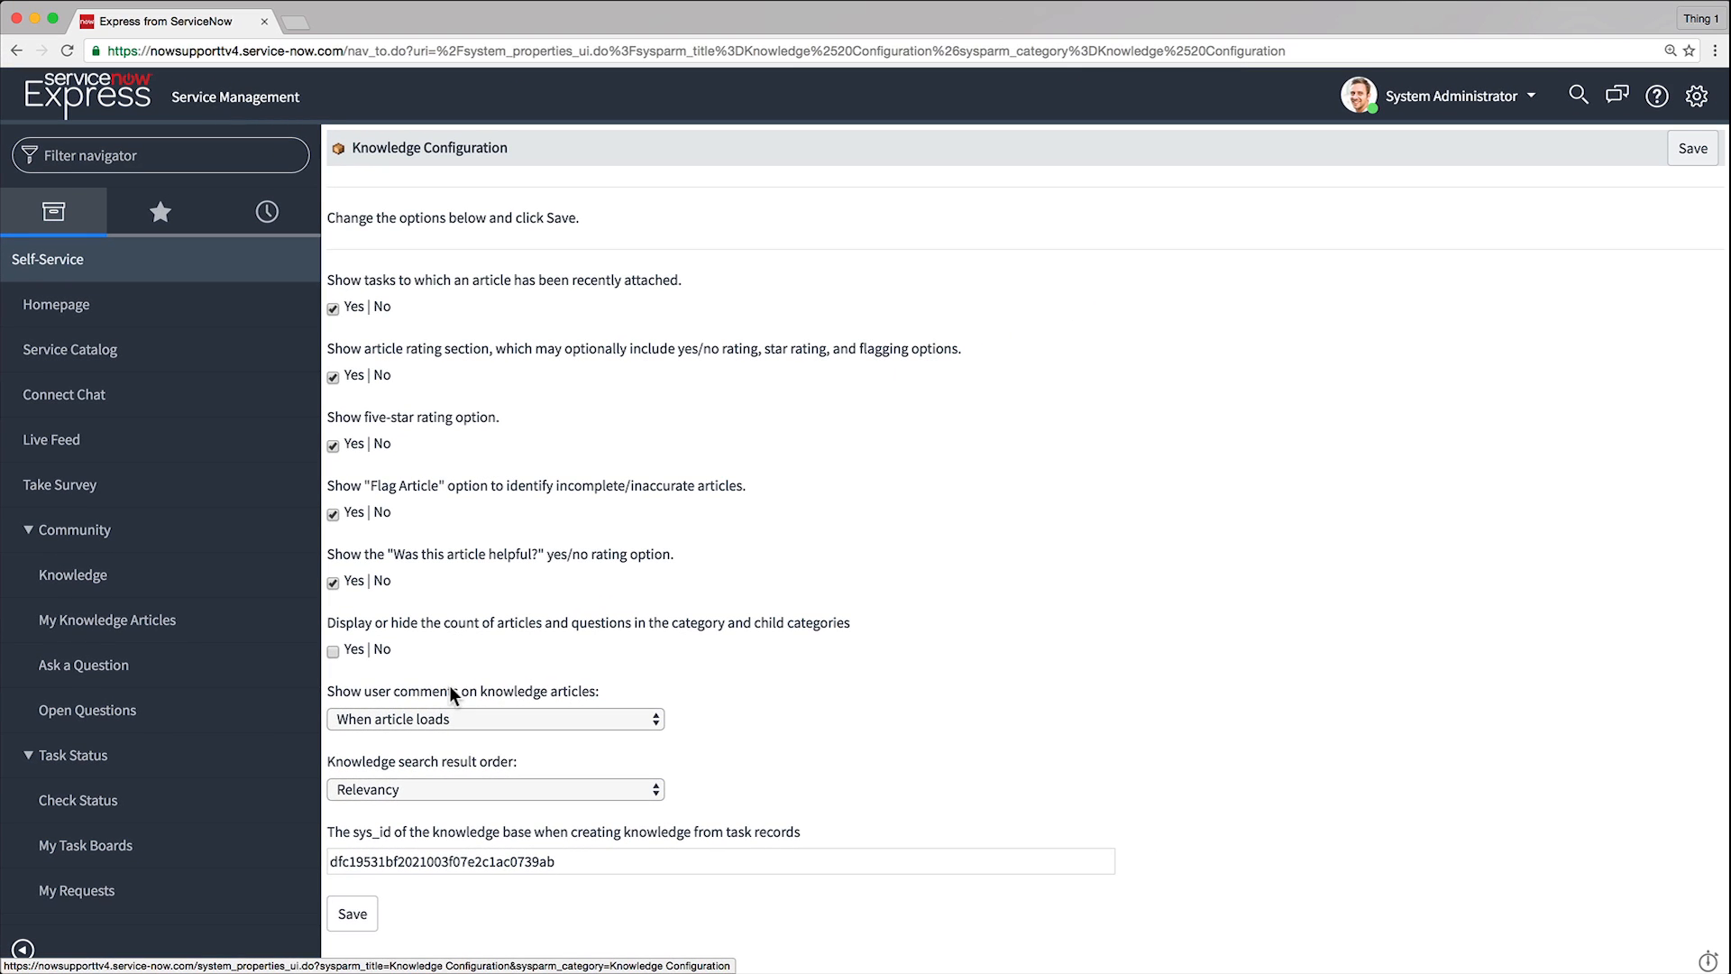
Filter the navigator for "rating" and open the knowledge Ratings list
{"action": "left_click", "coordinate": [80, 144]}
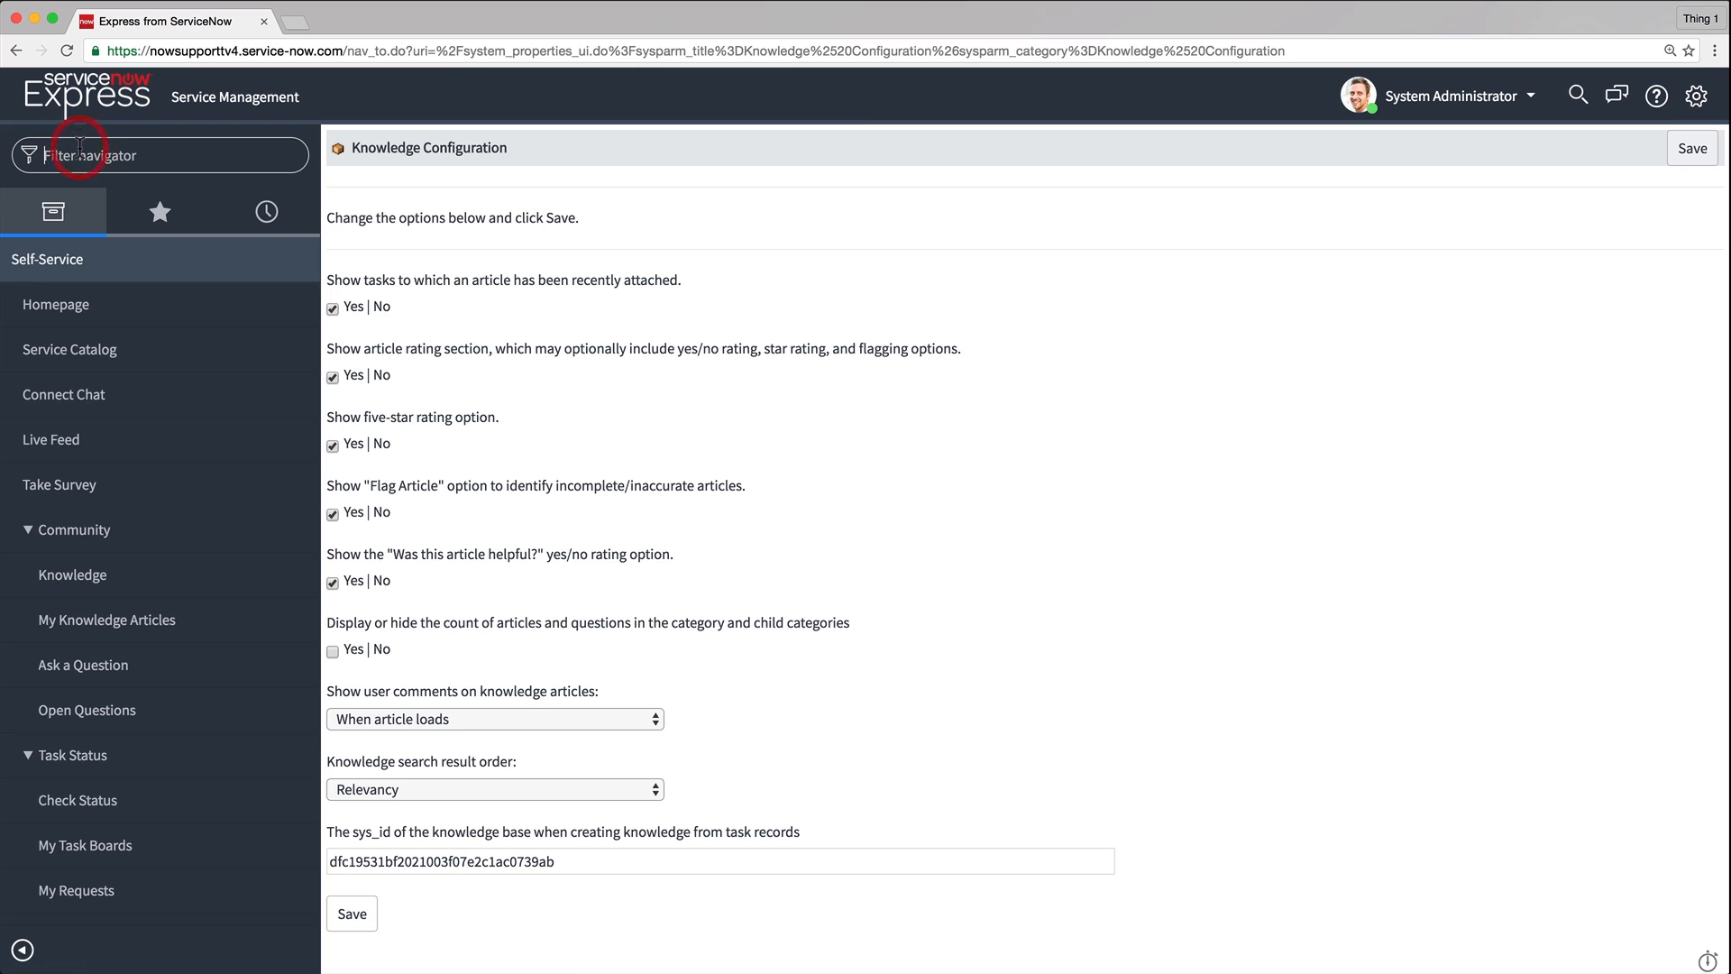
{"action": "type", "text": "rating"}
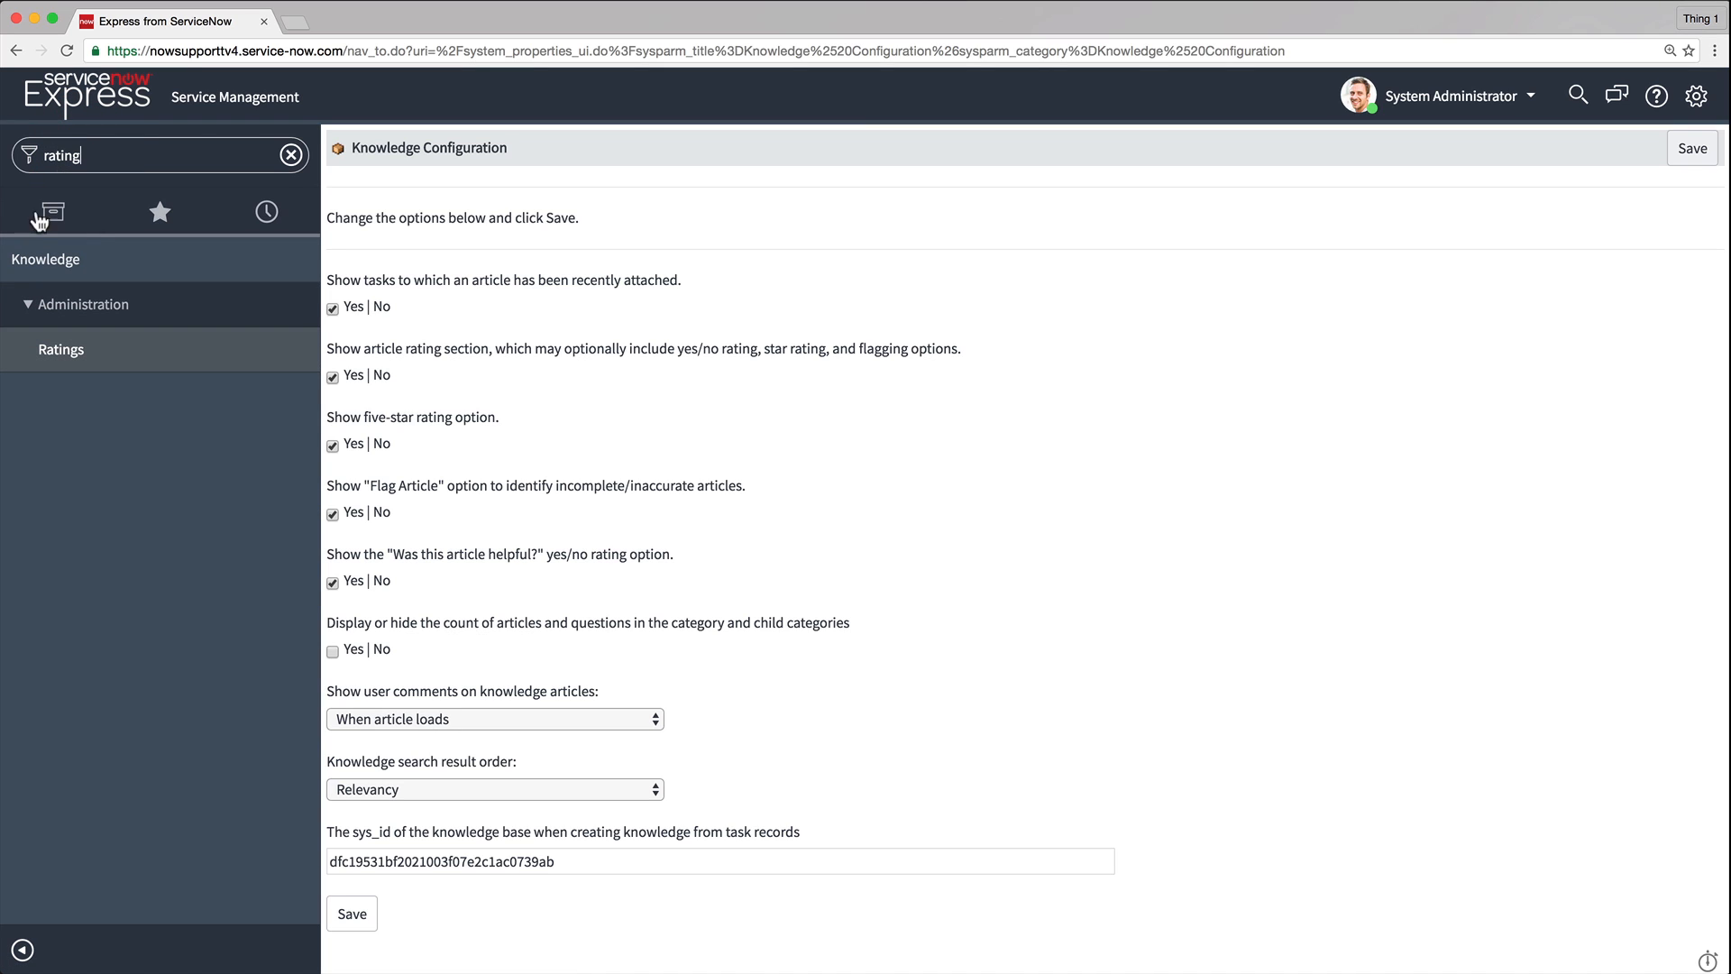
{"action": "left_click", "coordinate": [49, 343]}
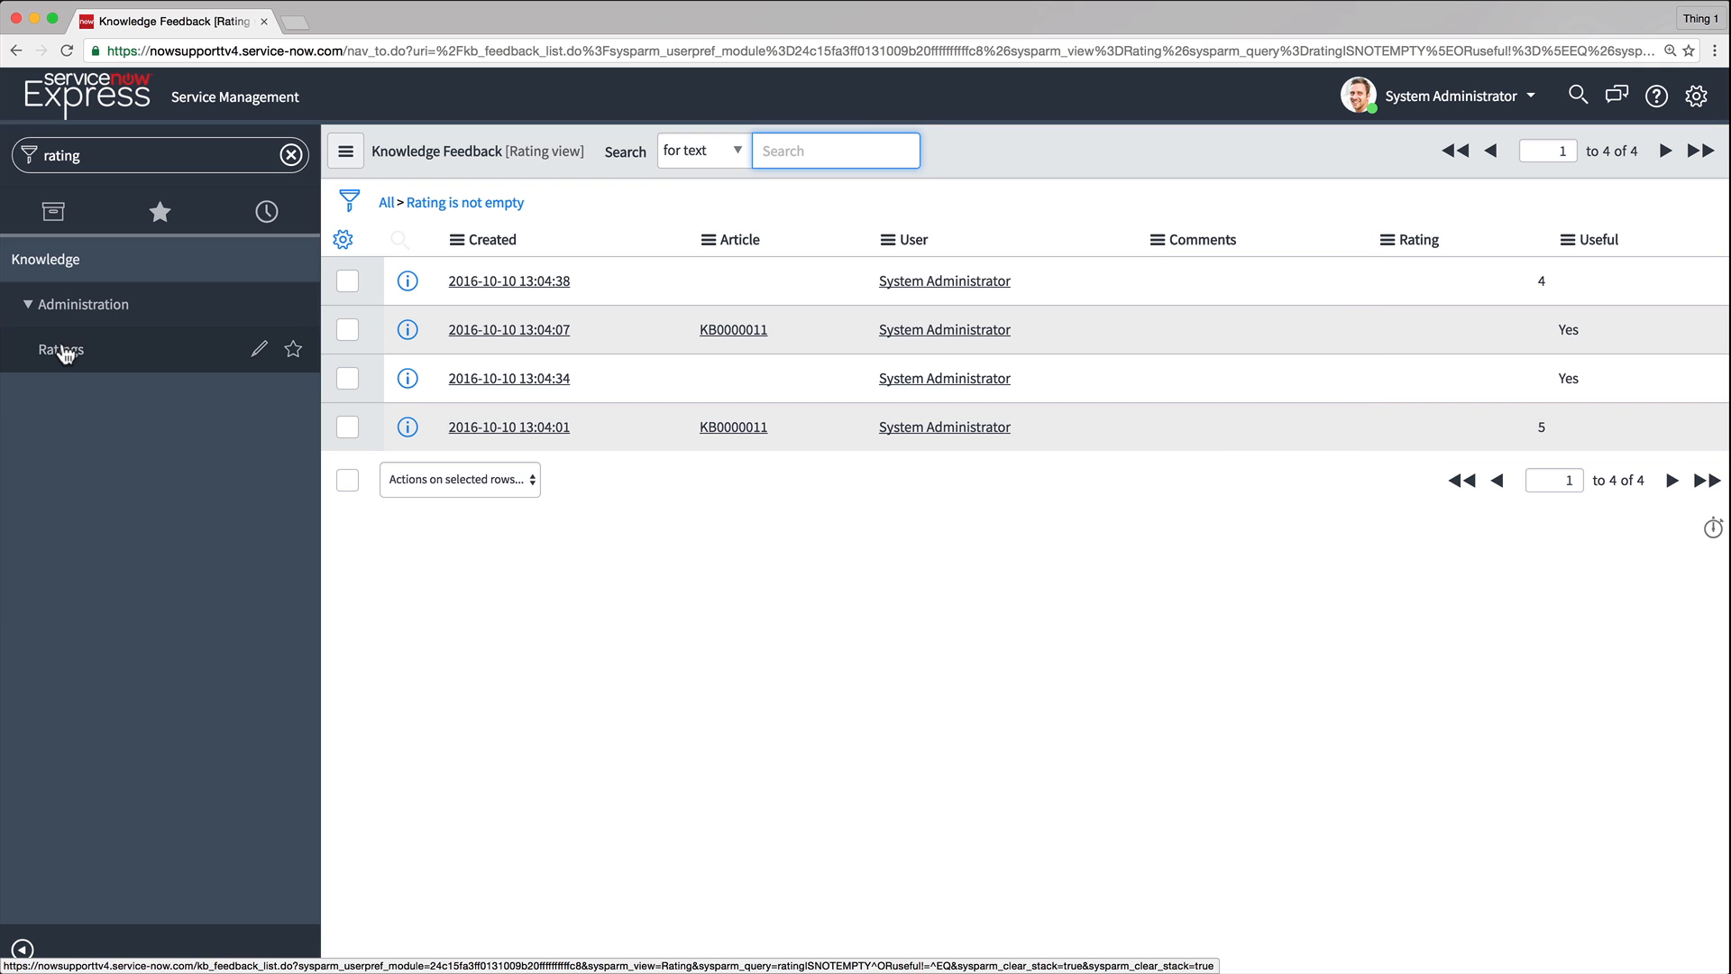
Filter the navigator for "flag" and open the list of flagged knowledge articles
{"action": "left_click", "coordinate": [107, 150]}
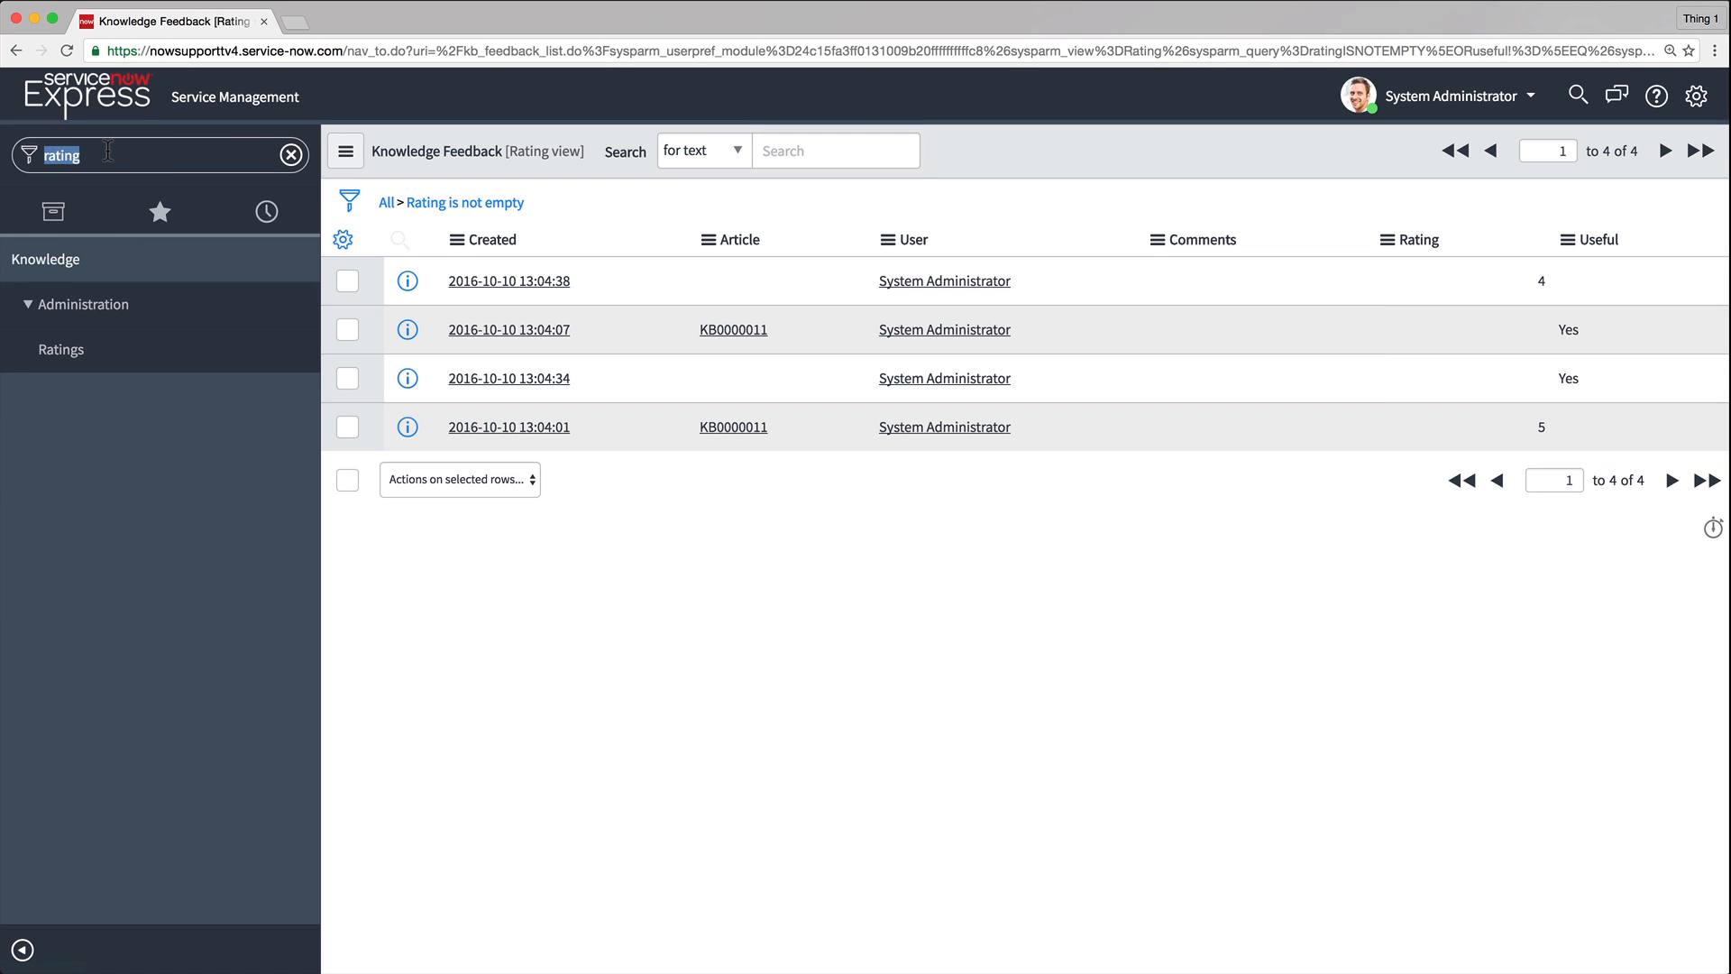
{"action": "type", "text": "flag"}
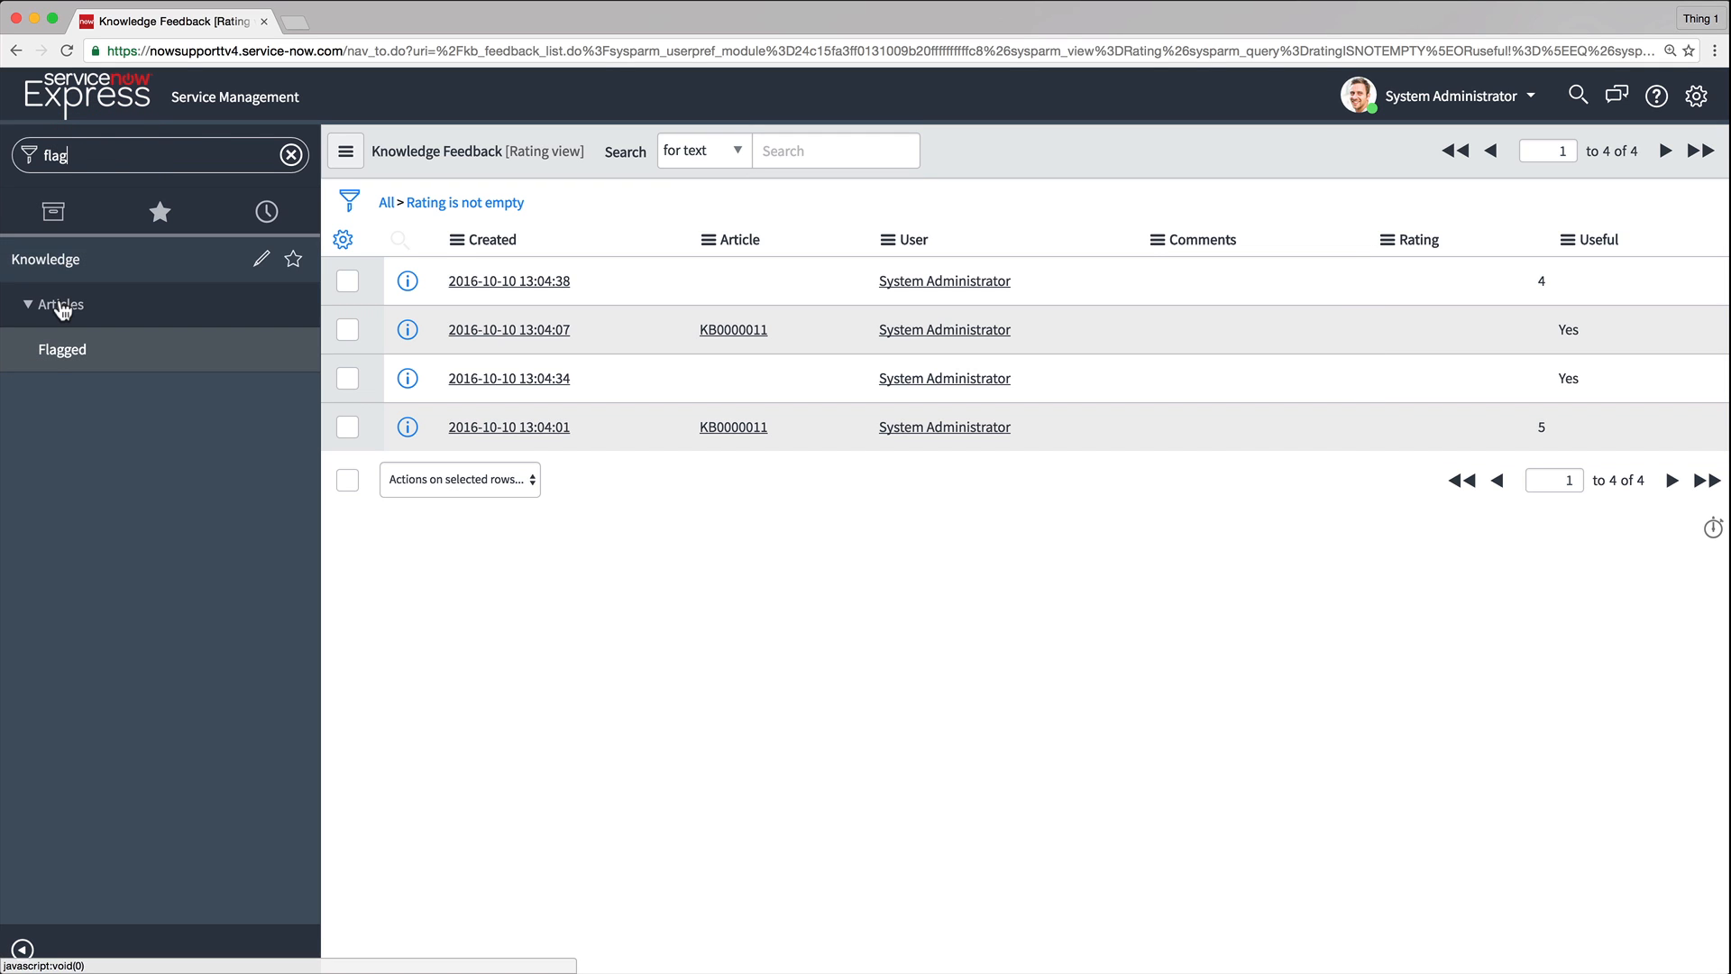
{"action": "left_click", "coordinate": [57, 352]}
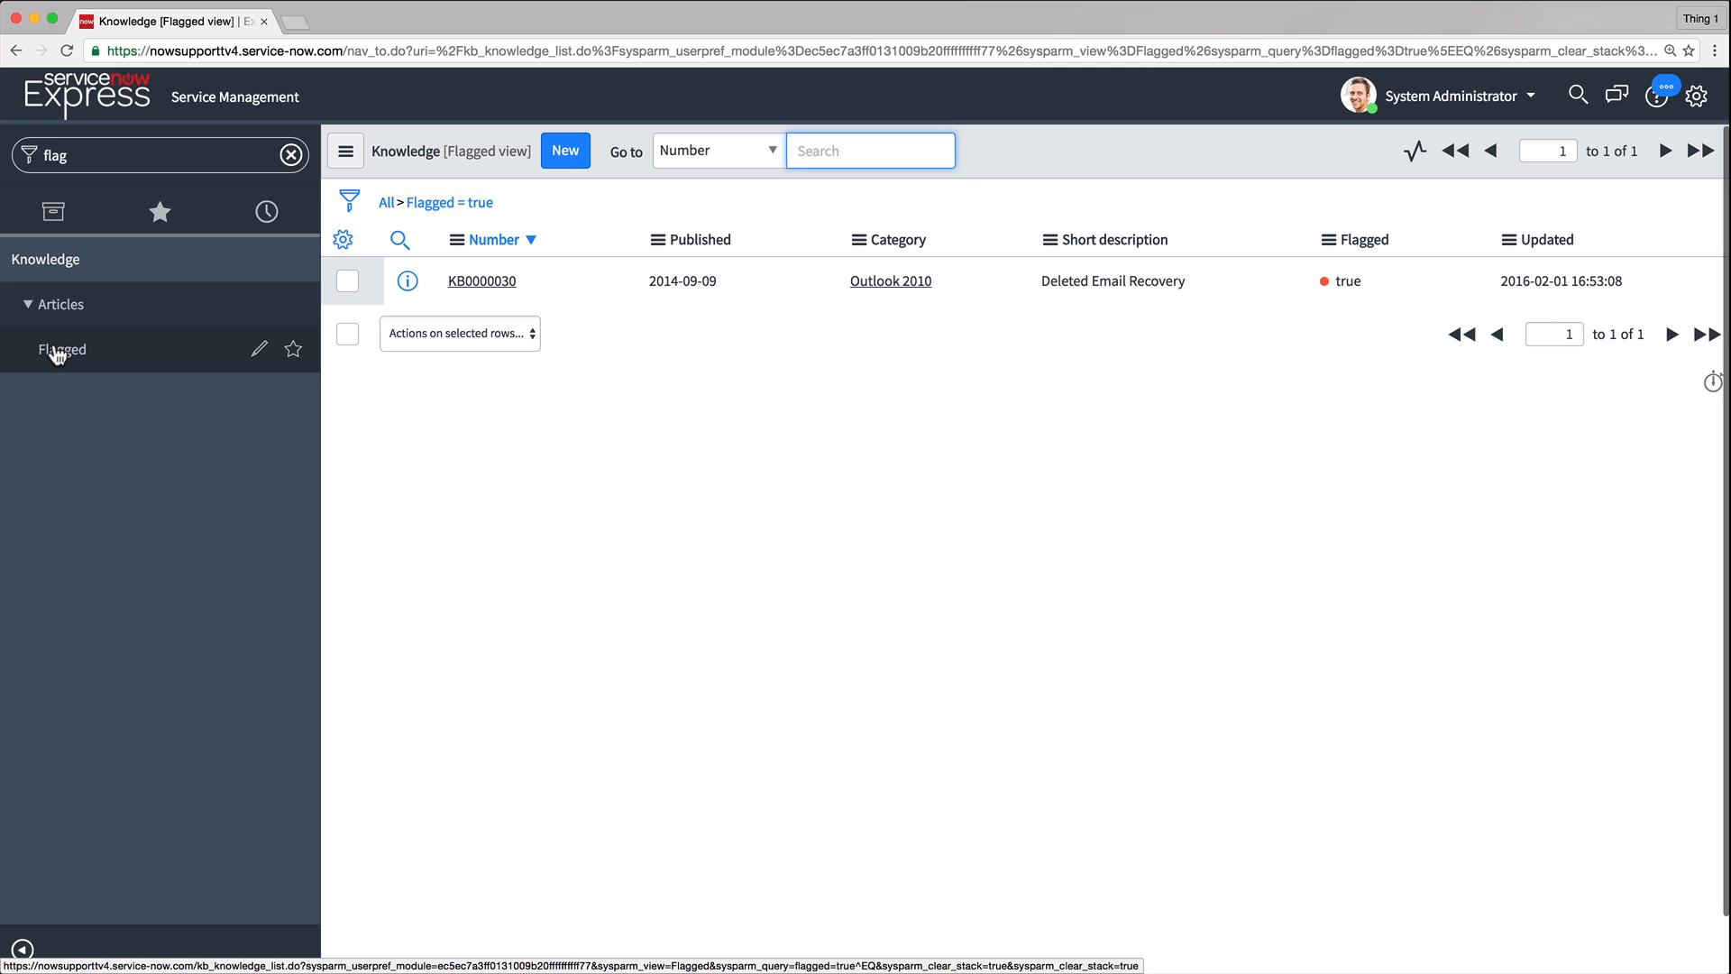
Open flagged article KB0000030 and view its knowledge feedback record
{"action": "left_click", "coordinate": [458, 281]}
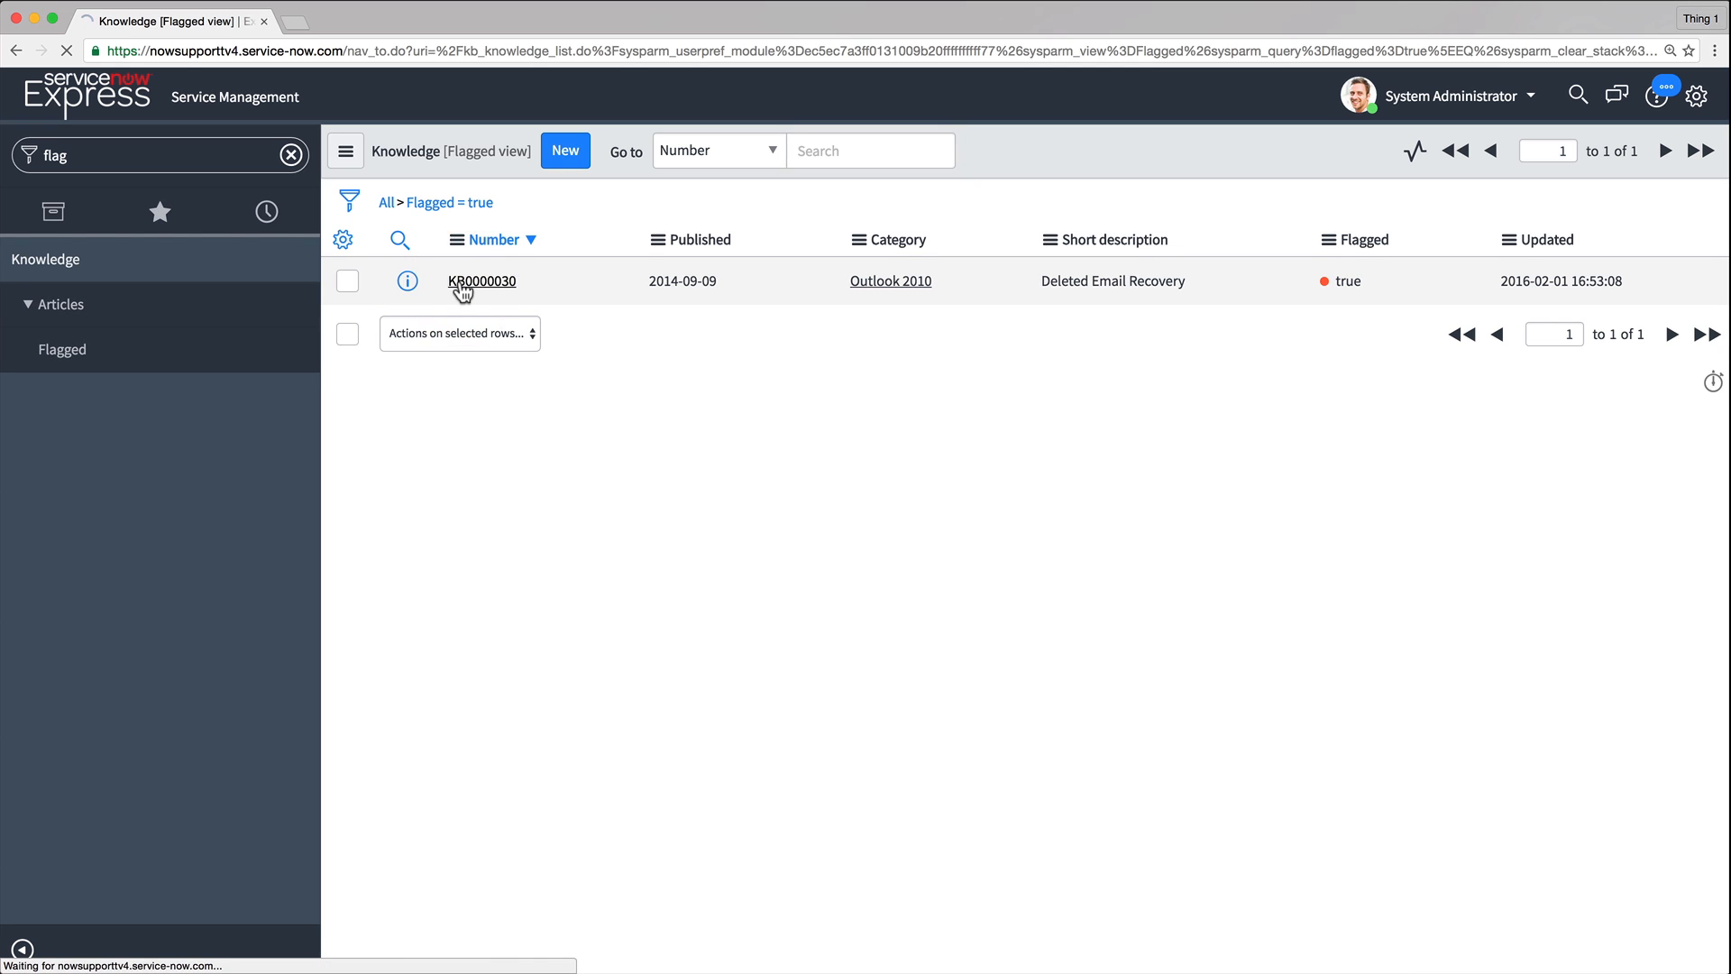
{"action": "scroll", "coordinate": [458, 279], "scroll_direction": "down", "scroll_amount": 10}
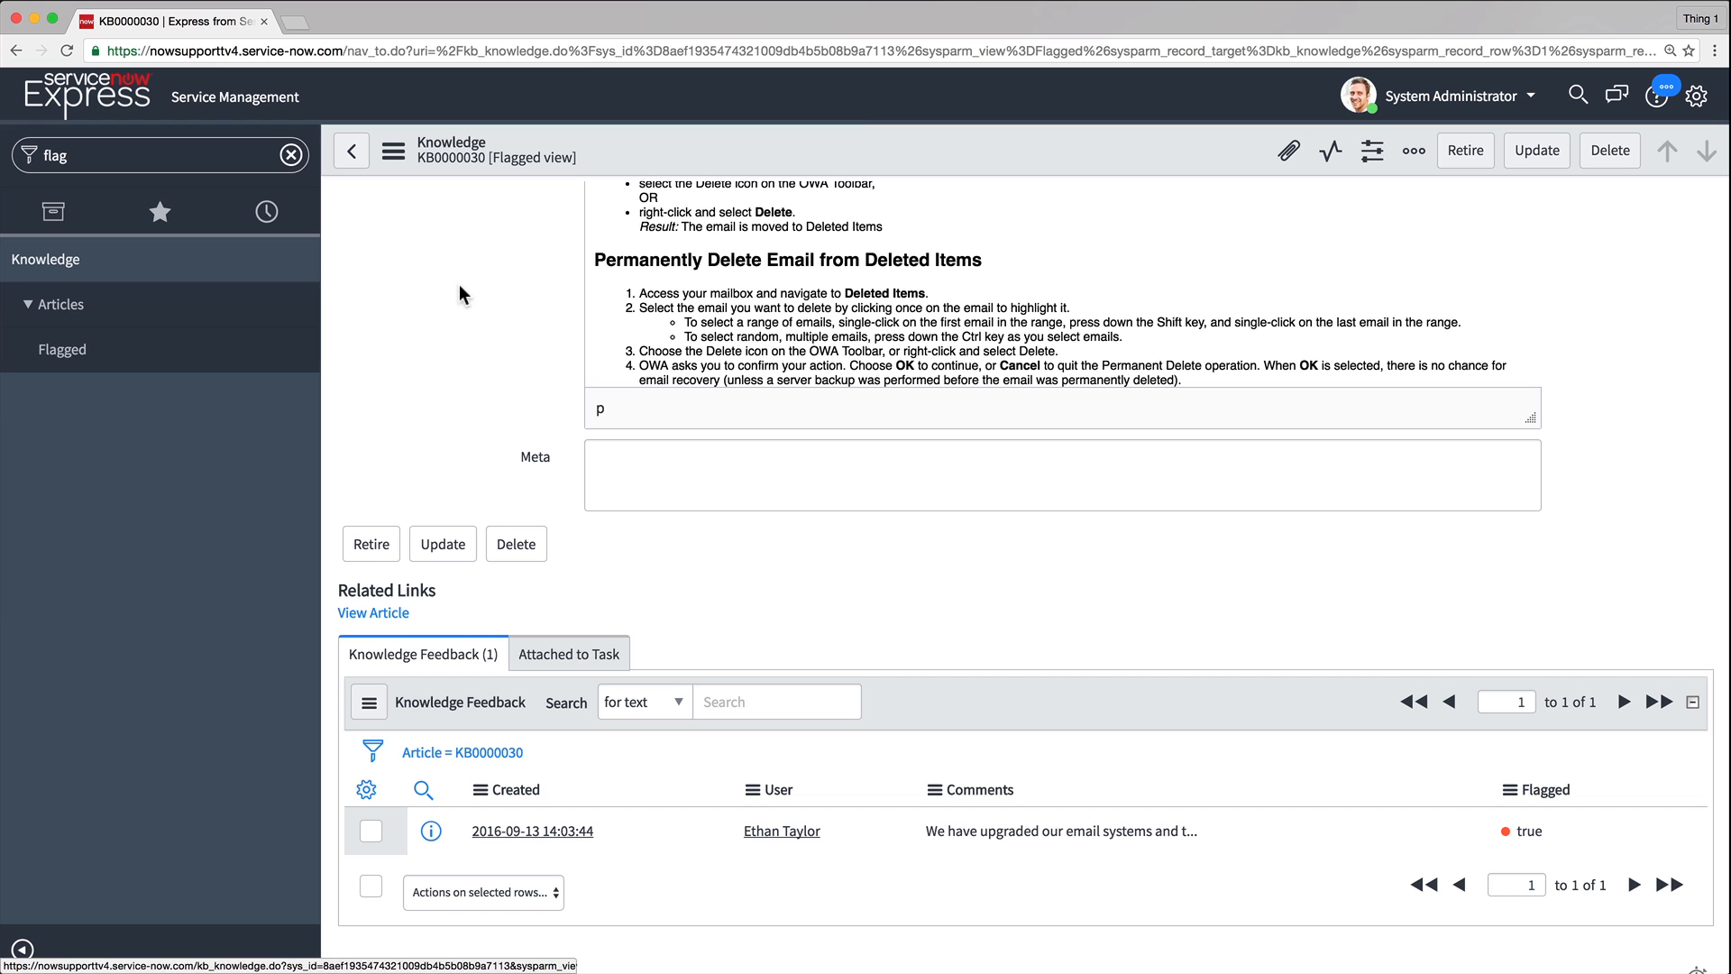
{"action": "left_click", "coordinate": [511, 830]}
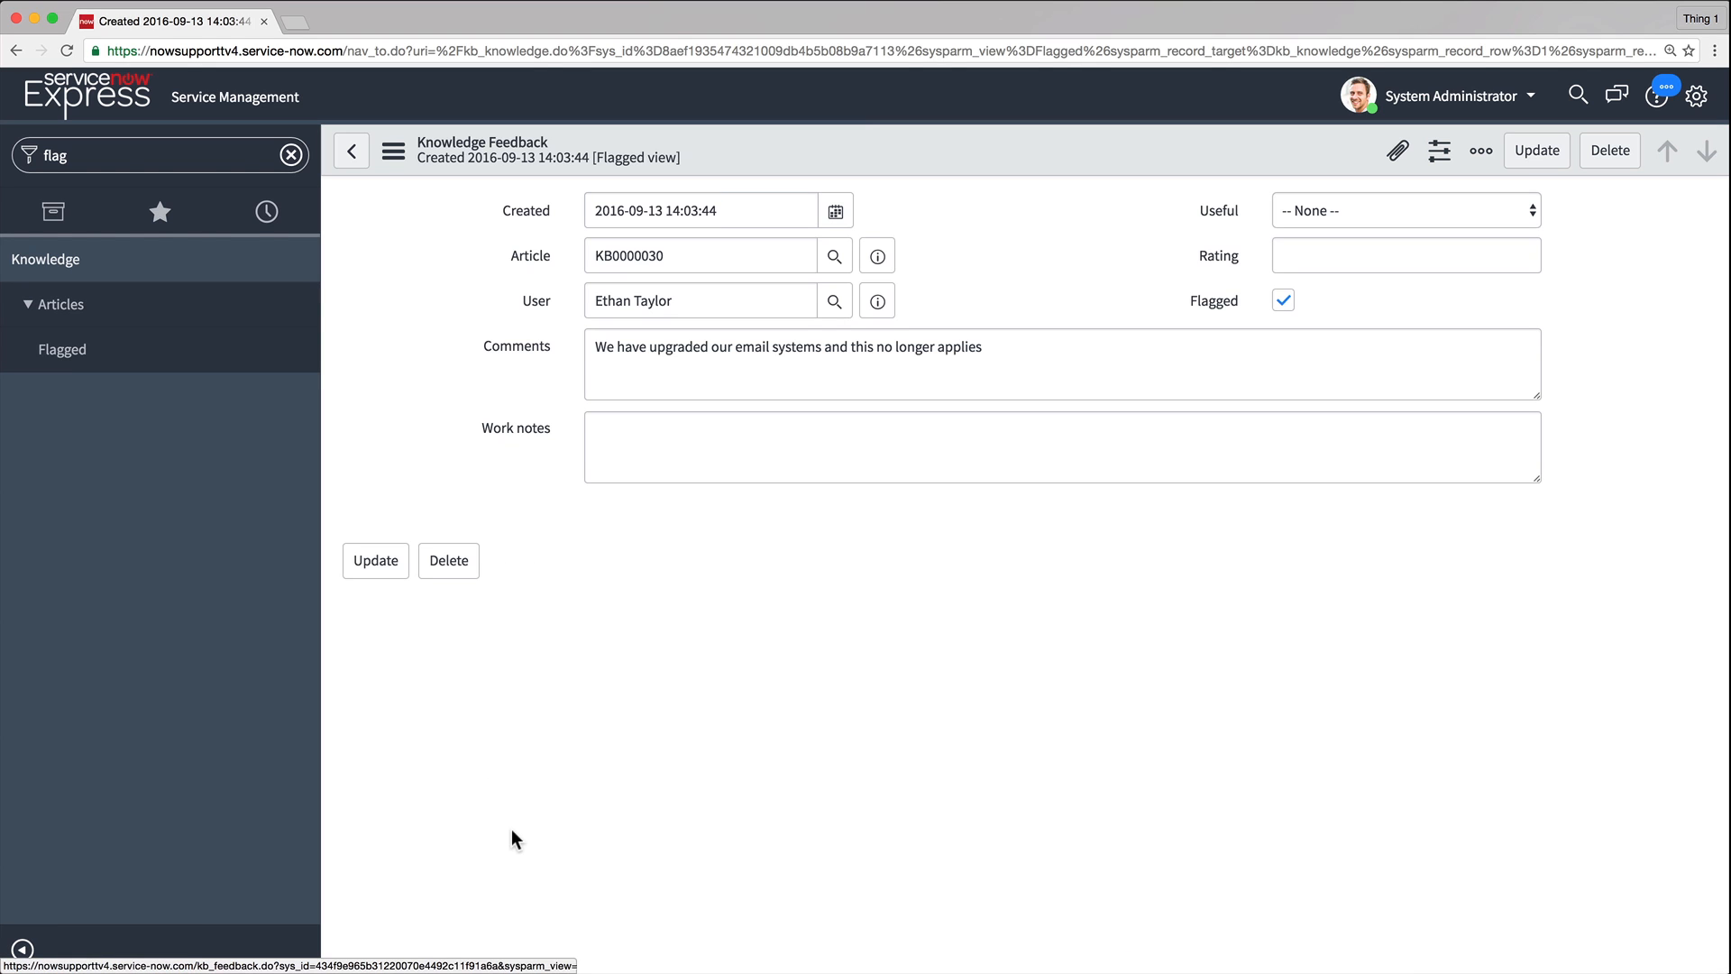
Return to the Knowledge Base properties page through the System Administration home
{"action": "left_click", "coordinate": [291, 155]}
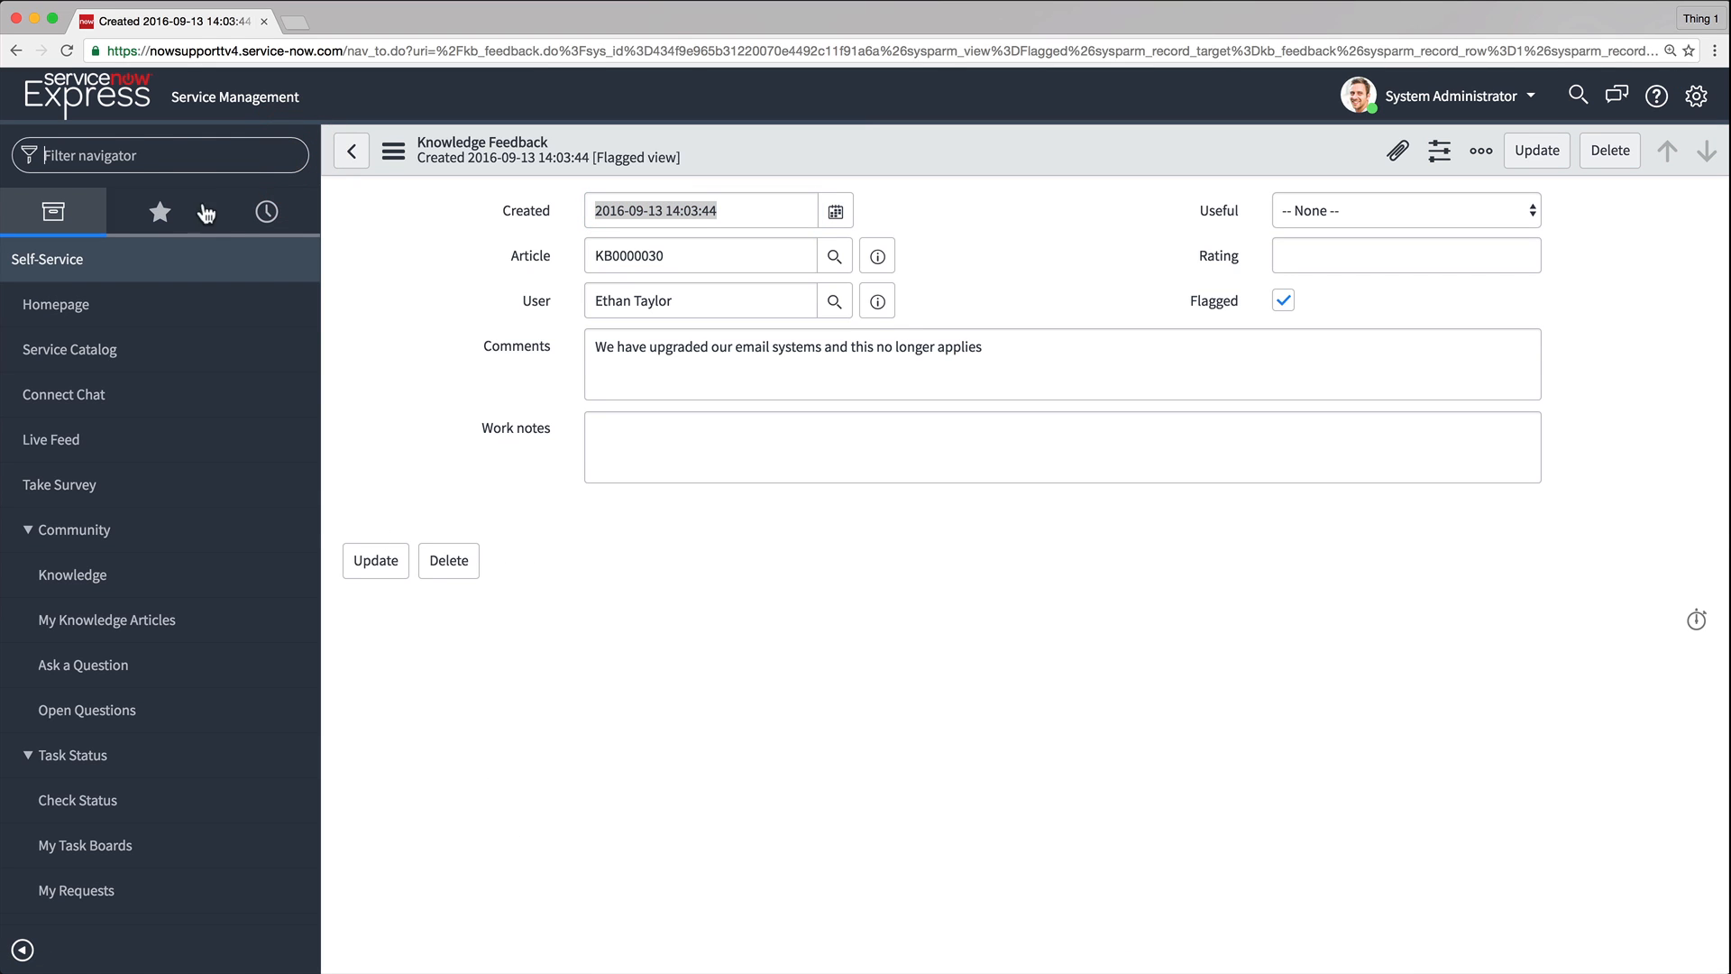
{"action": "left_click", "coordinate": [83, 309]}
{"action": "left_click", "coordinate": [936, 692]}
{"action": "left_click", "coordinate": [819, 689]}
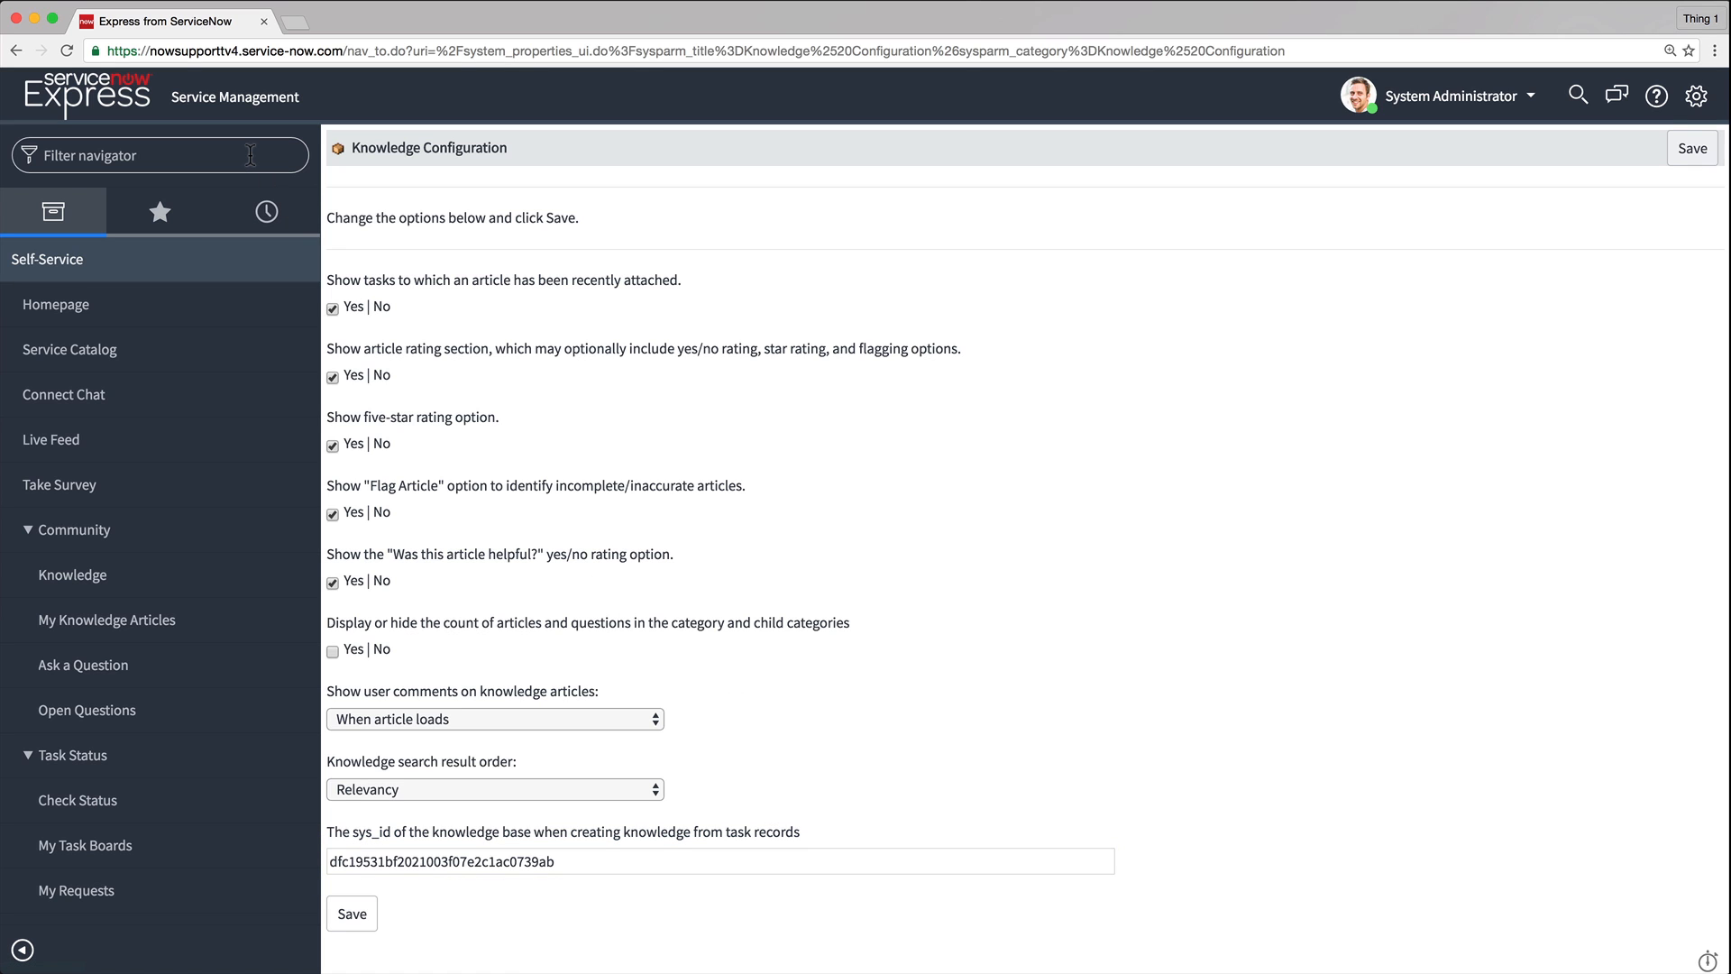
Filter the navigator for "know", open Knowledge Bases, and create a new knowledge base titled "Human Resources"
{"action": "type", "text": "know"}
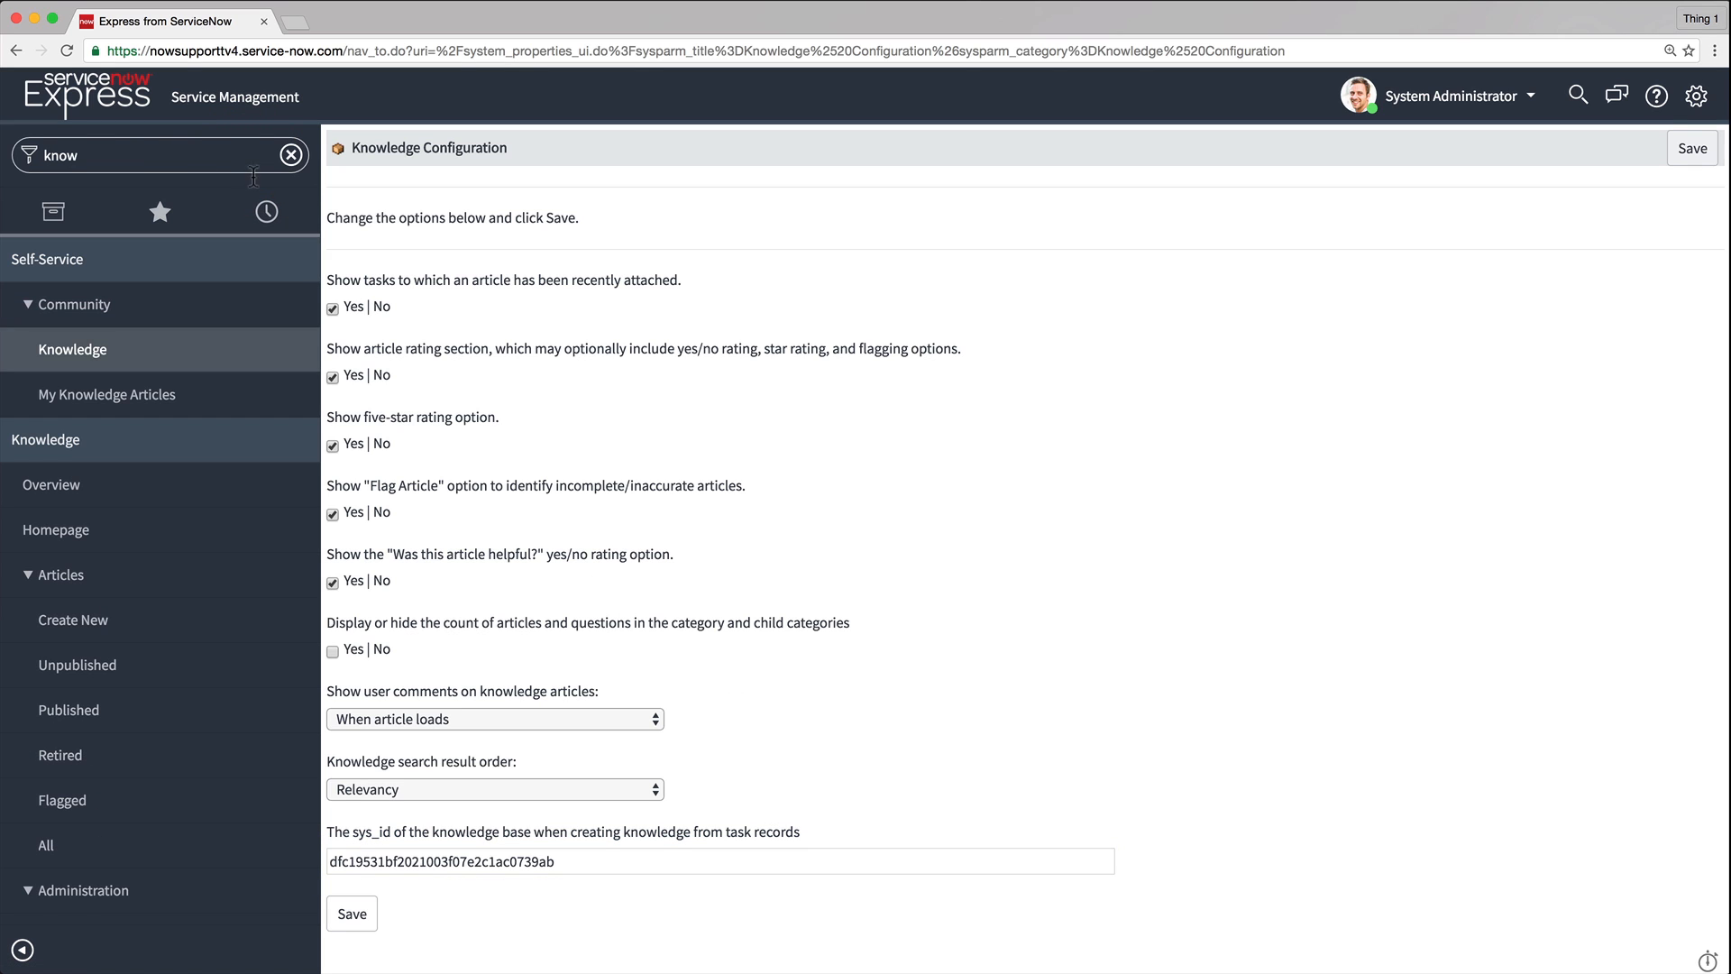
{"action": "scroll", "coordinate": [248, 275], "scroll_direction": "down", "scroll_amount": 3}
{"action": "scroll", "coordinate": [248, 275], "scroll_direction": "down", "scroll_amount": 2}
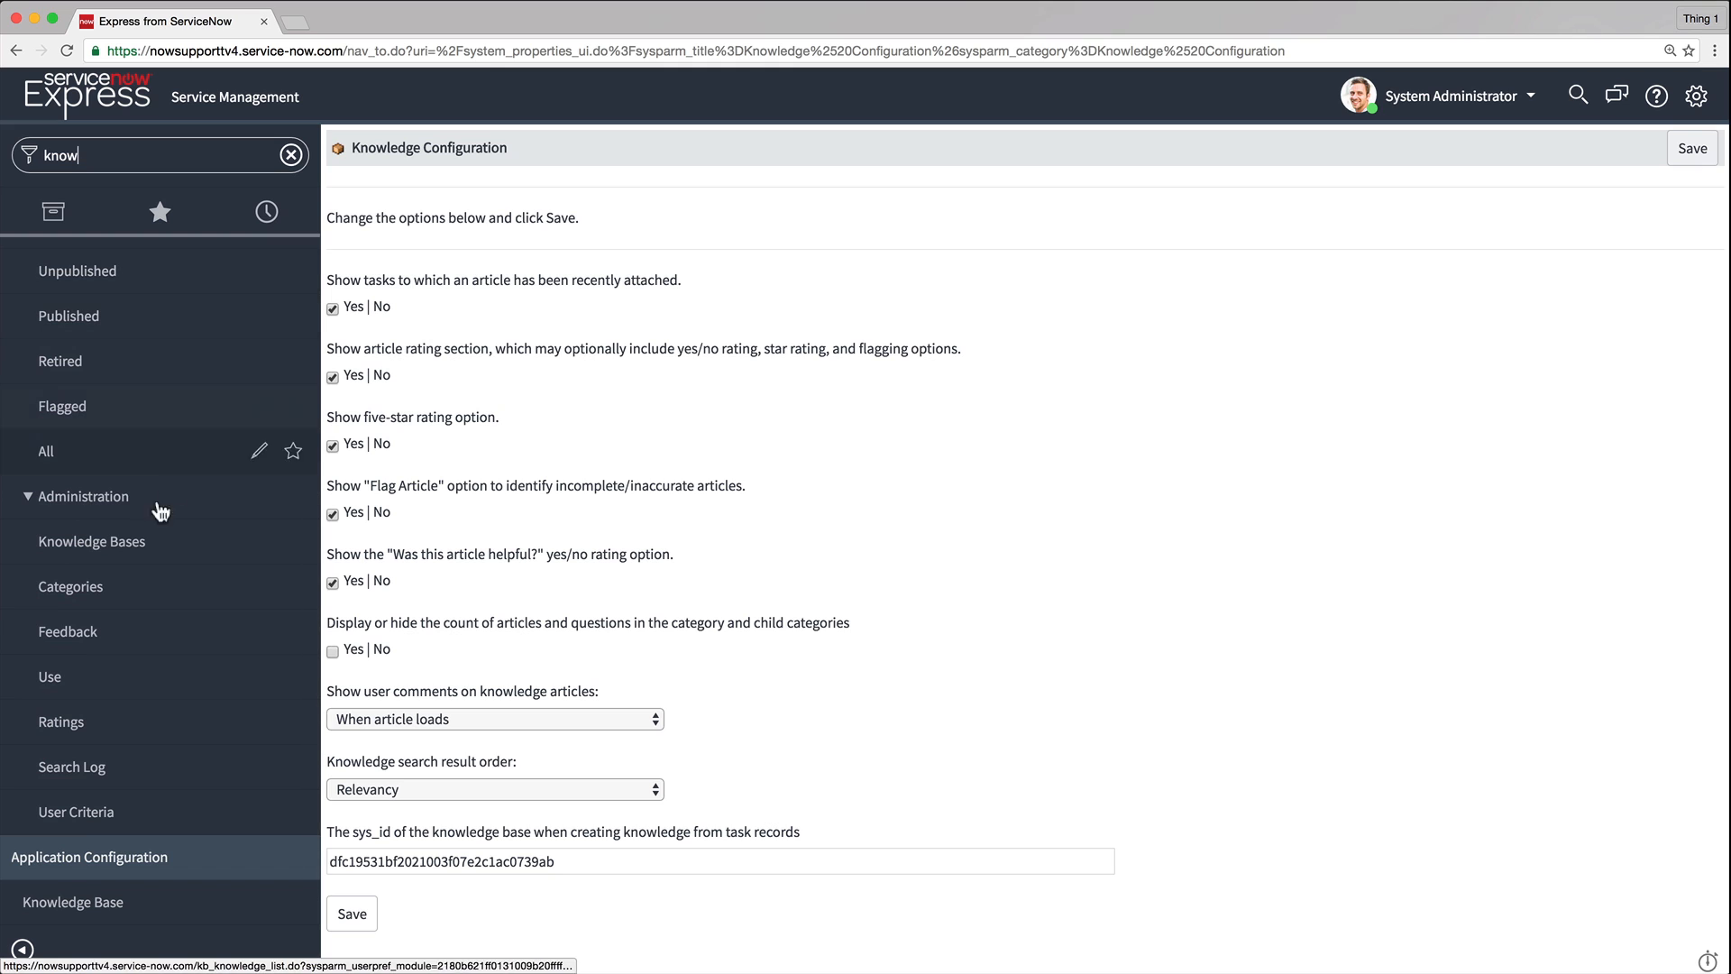
{"action": "left_click", "coordinate": [134, 546]}
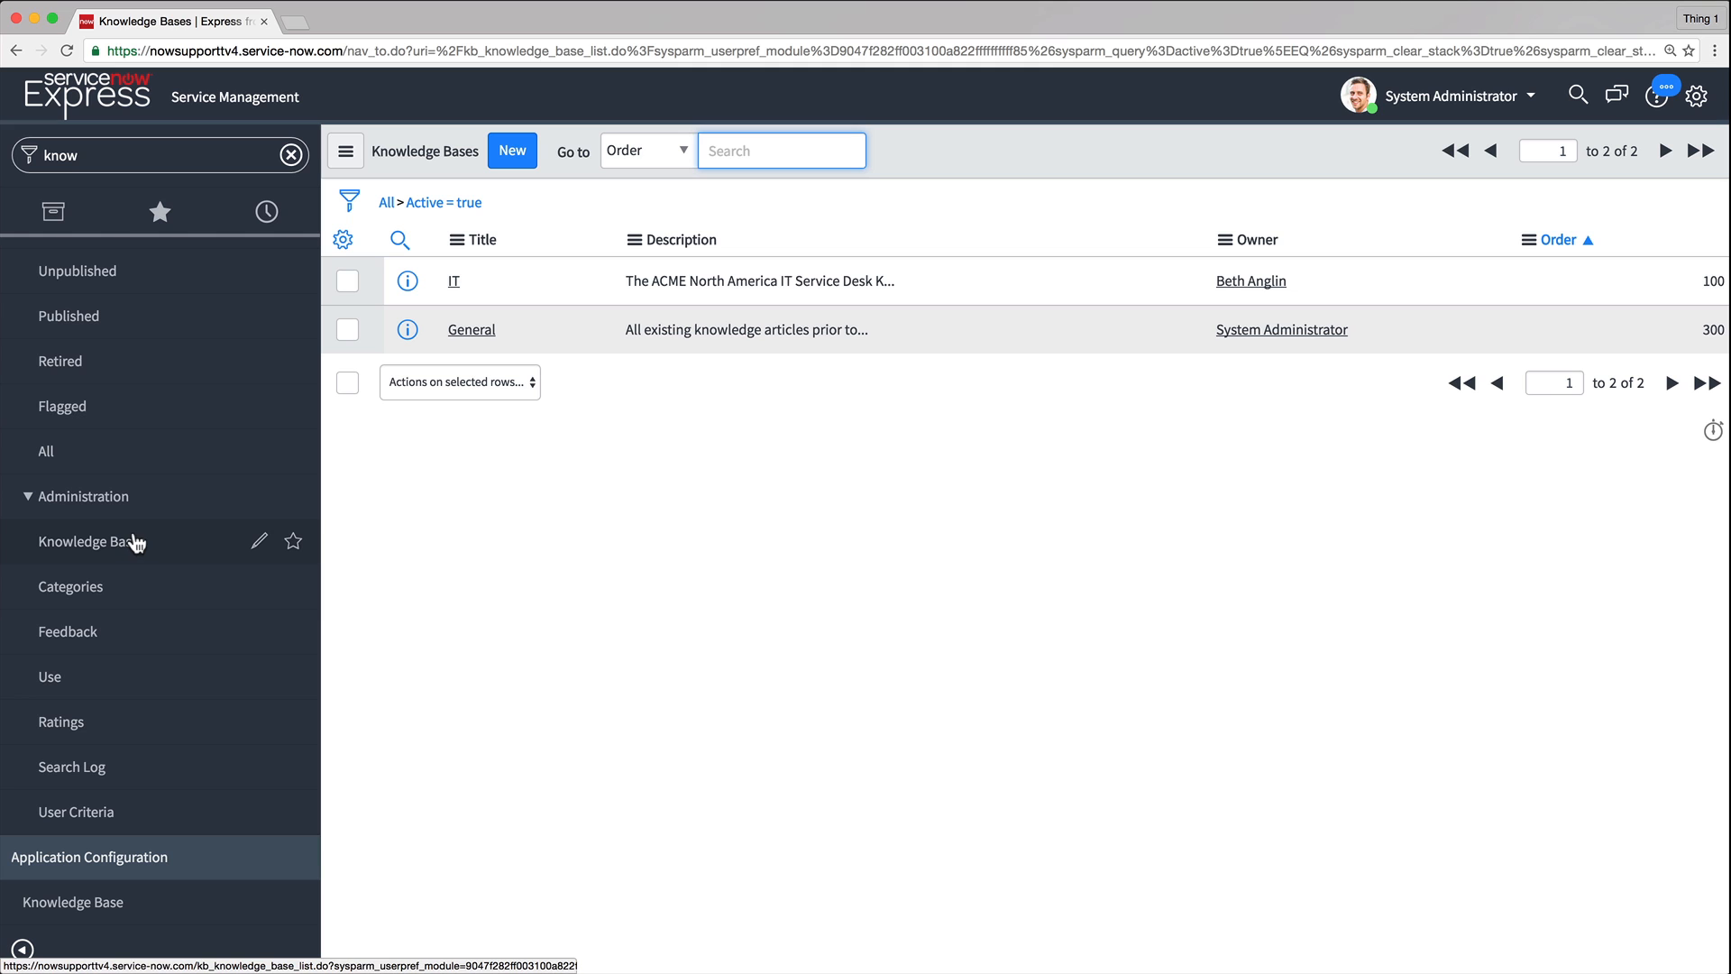
{"action": "left_click", "coordinate": [494, 149]}
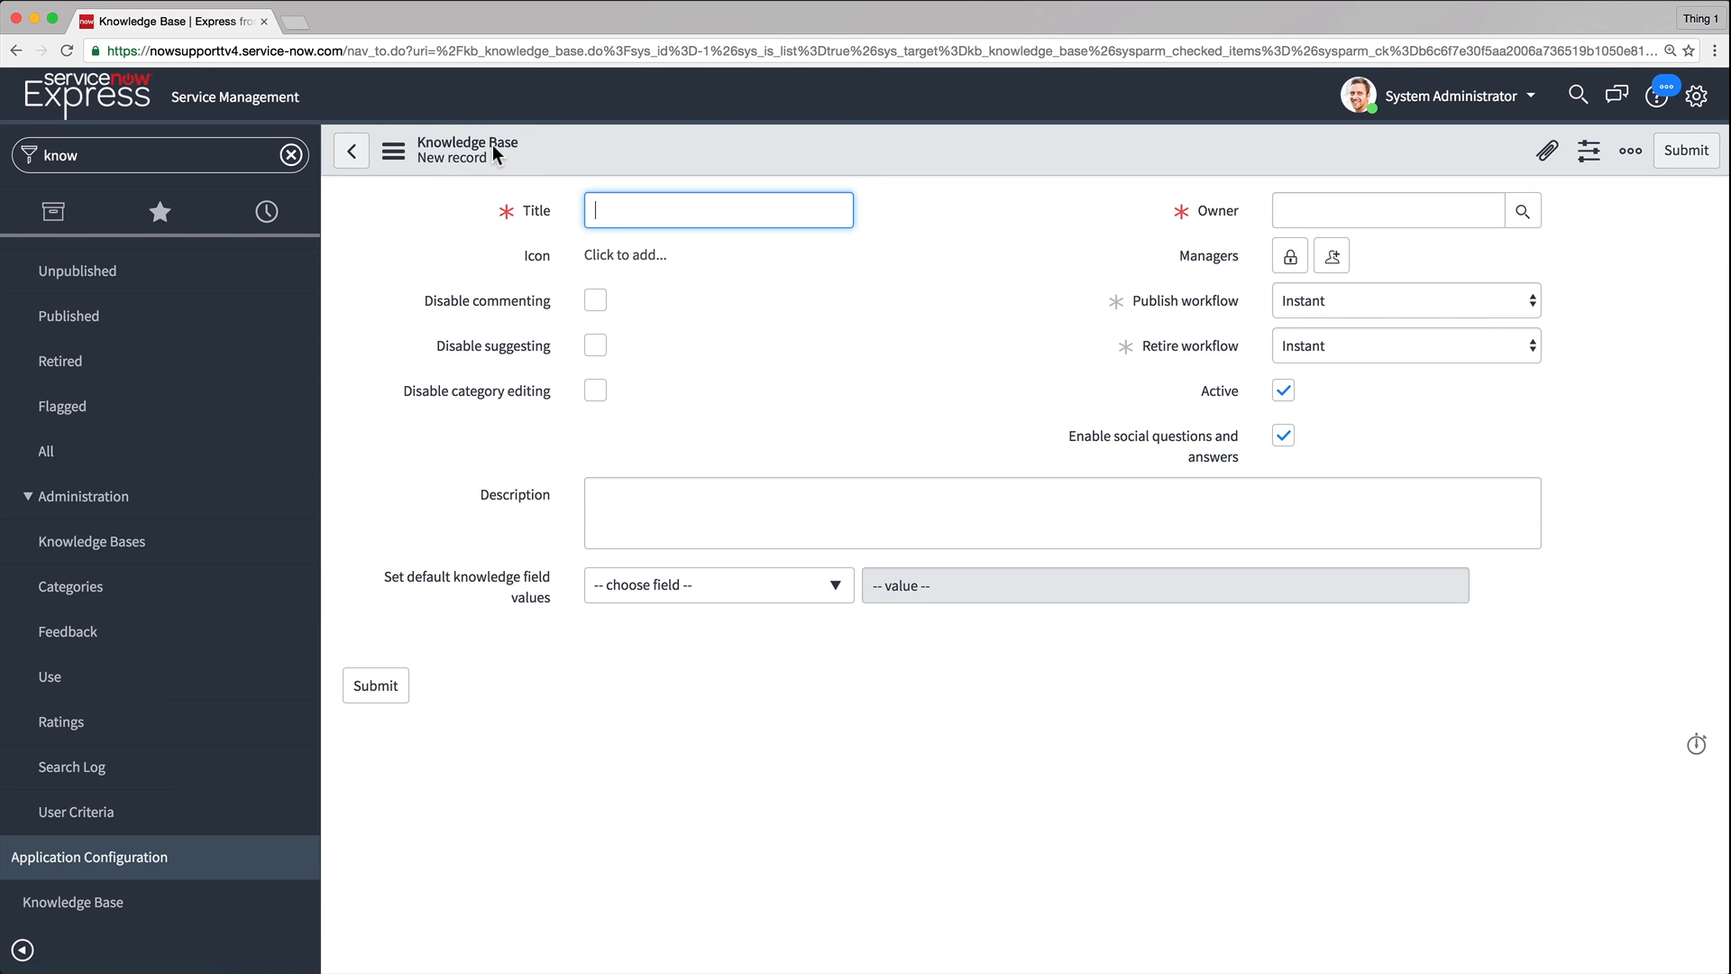
{"action": "type", "text": "Human Resources"}
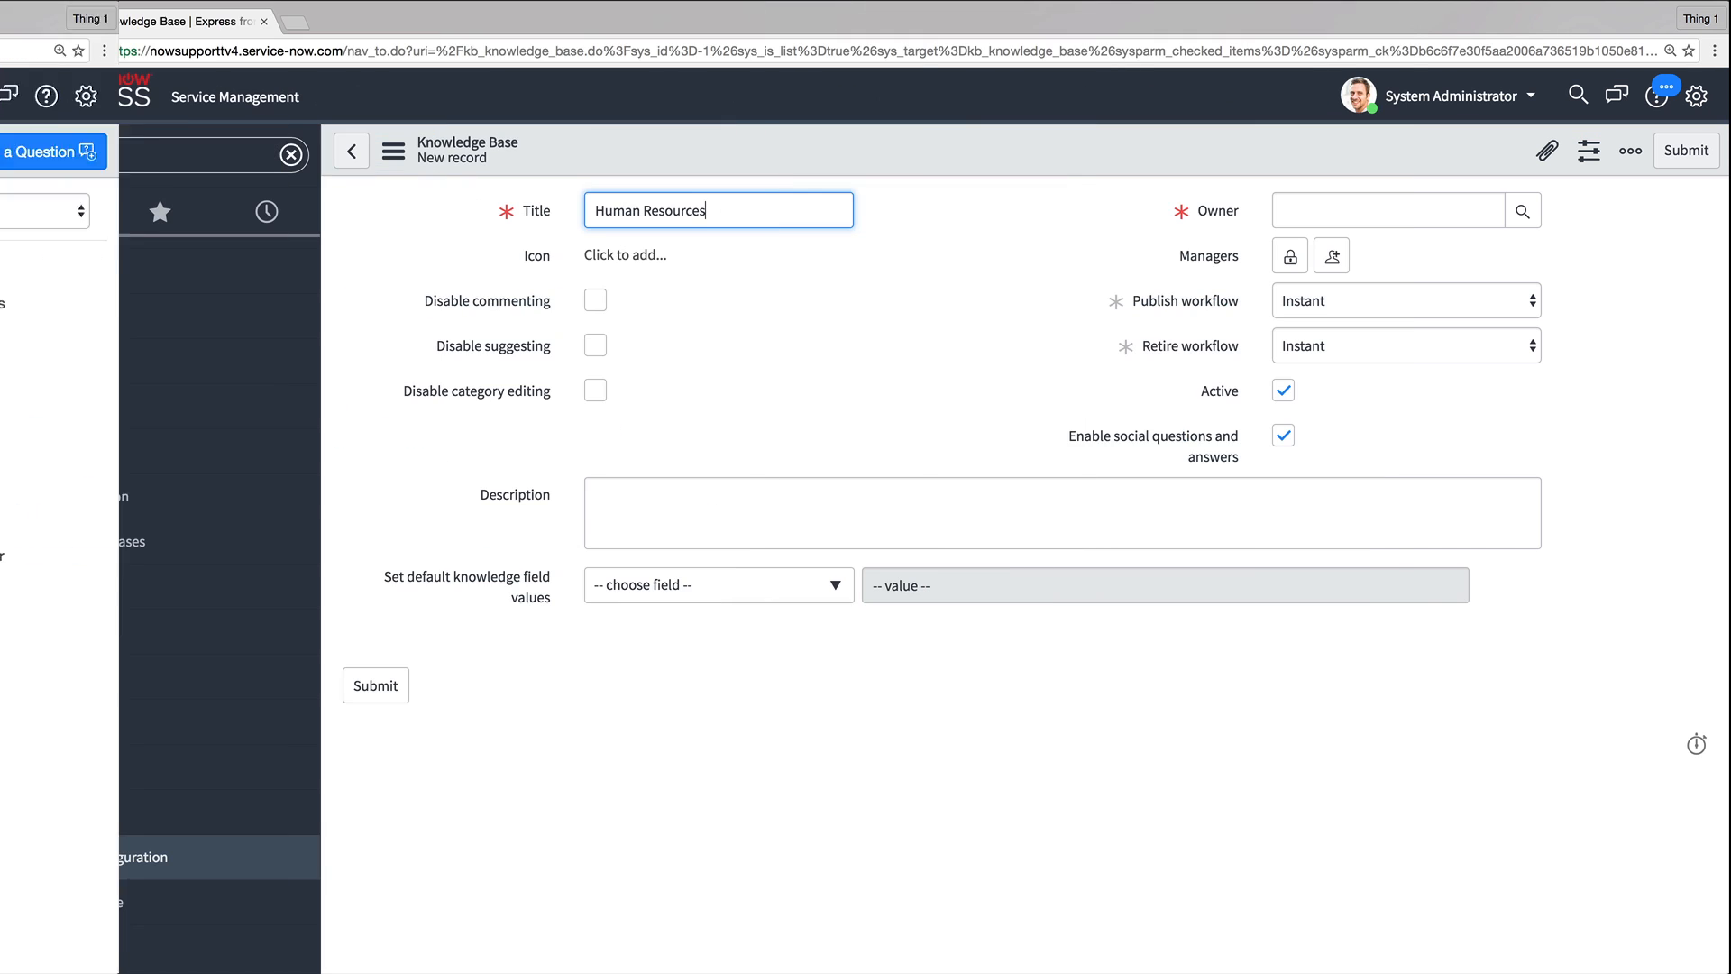
Set the knowledge base owner by searching the user list for the owner's name and selecting them
{"action": "left_click", "coordinate": [1521, 210]}
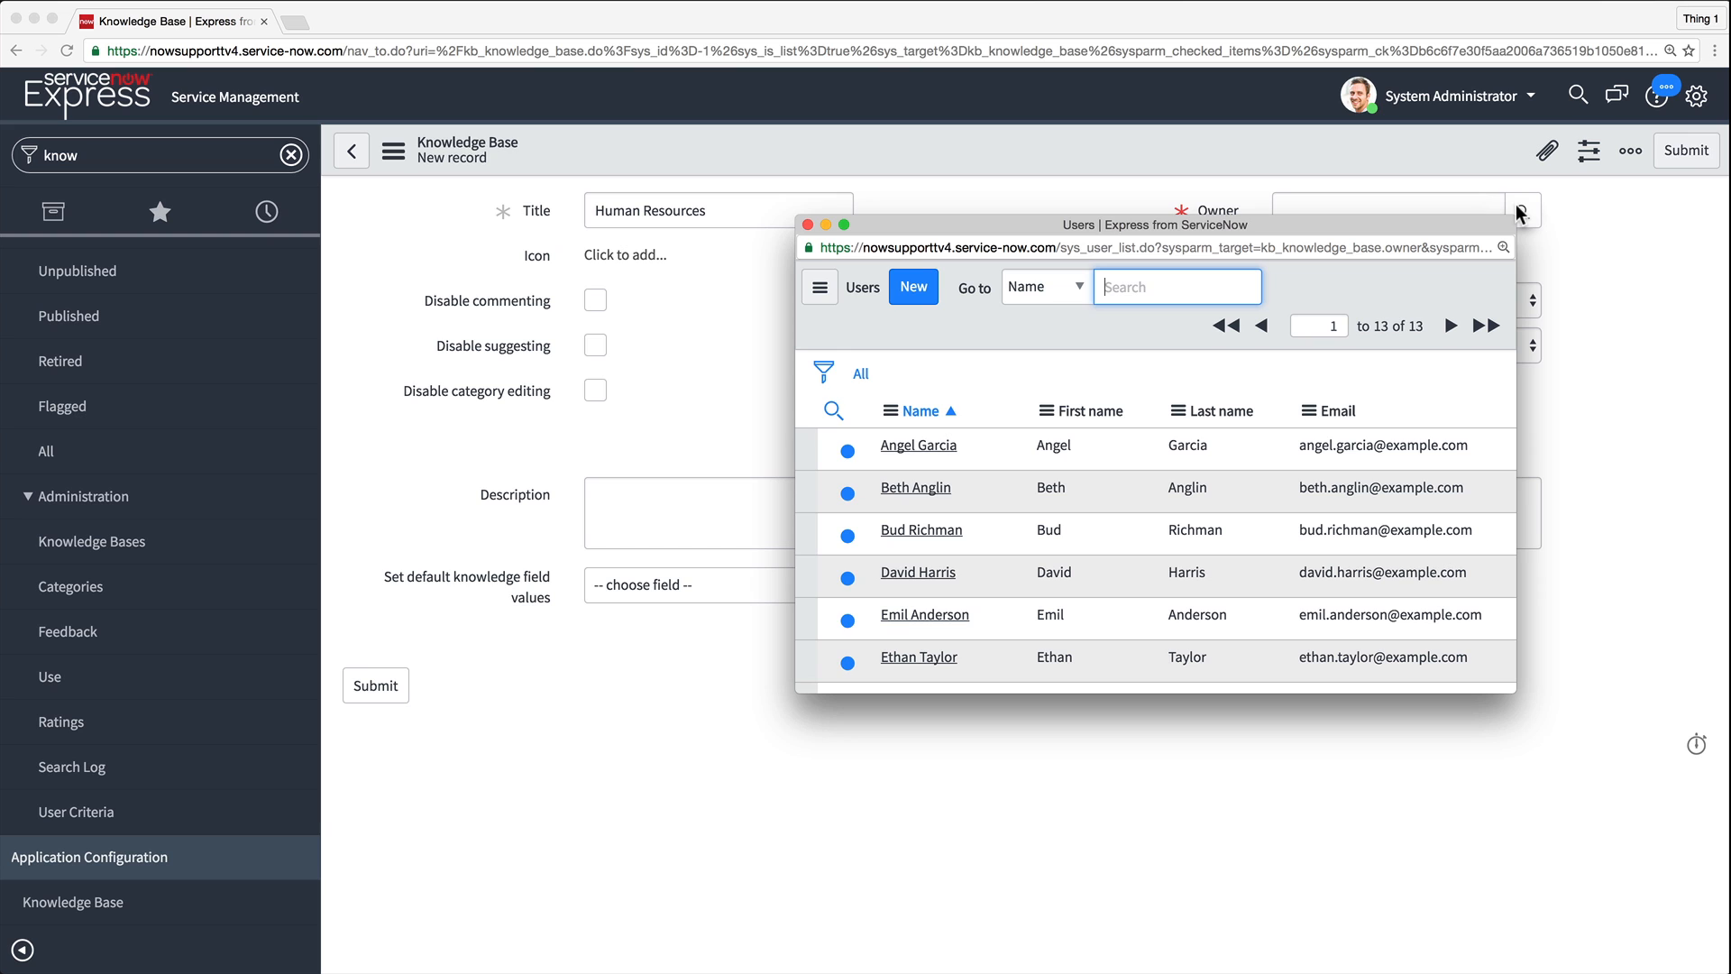
{"action": "type", "text": "Hannah"}
{"action": "key", "text": "Return"}
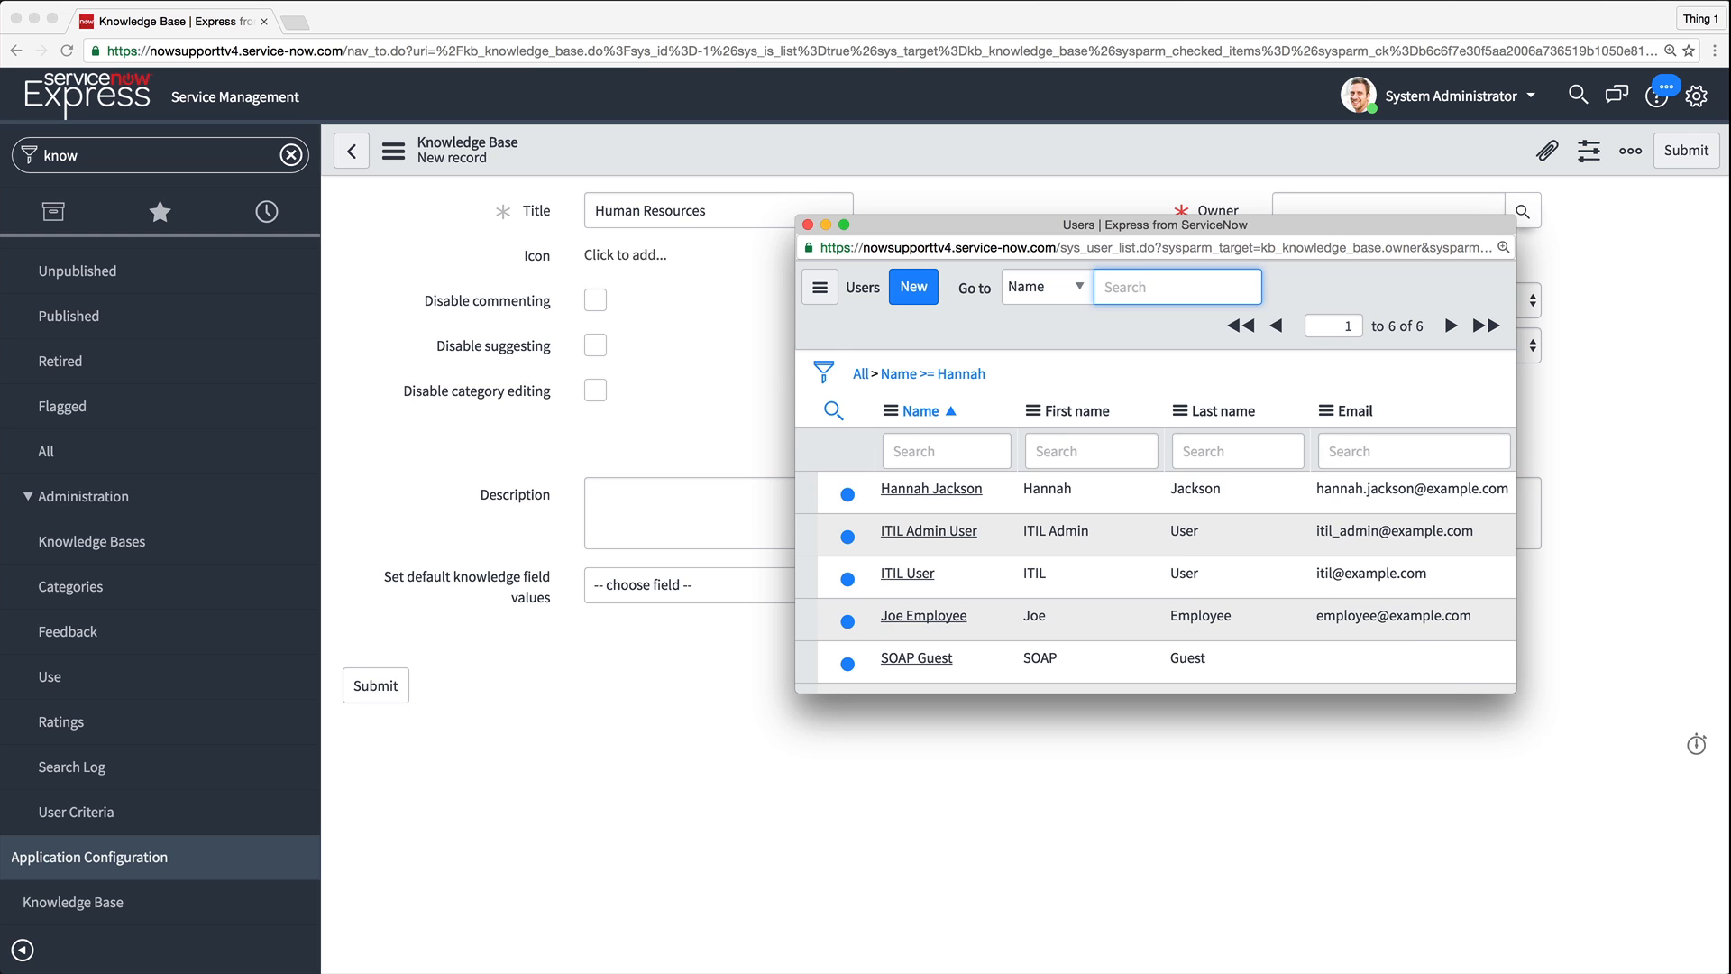
{"action": "left_click", "coordinate": [943, 488]}
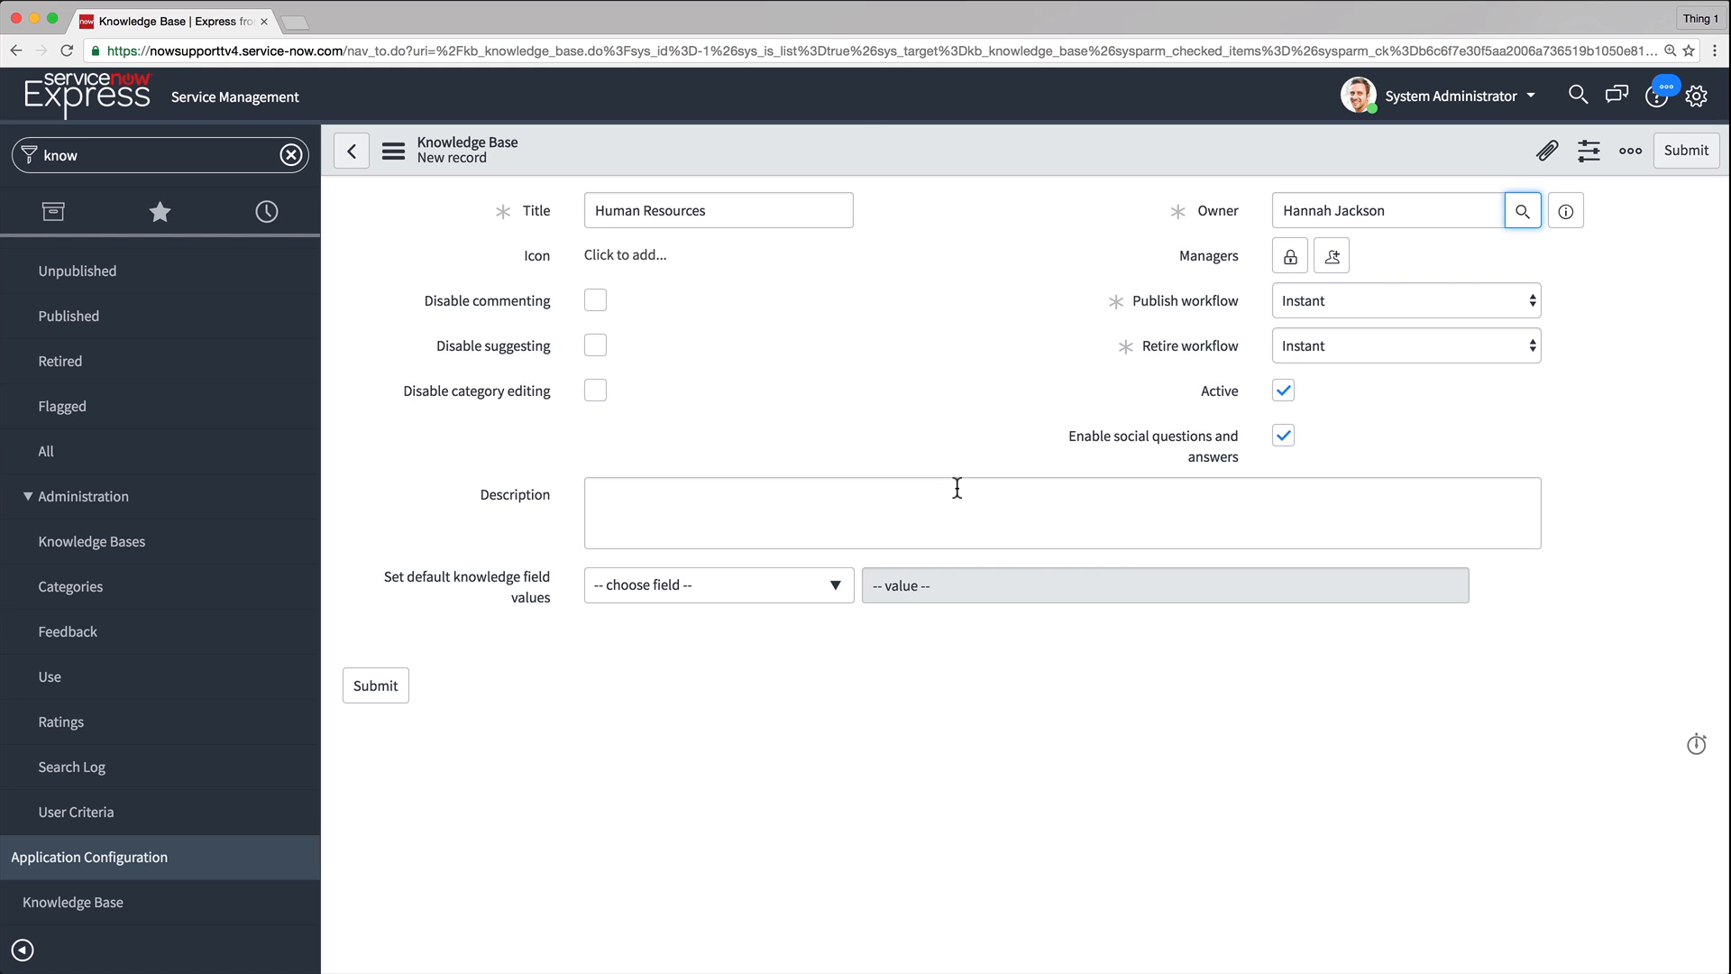
Set both the publish workflow and the retire workflow to Approval
{"action": "left_click", "coordinate": [1290, 258]}
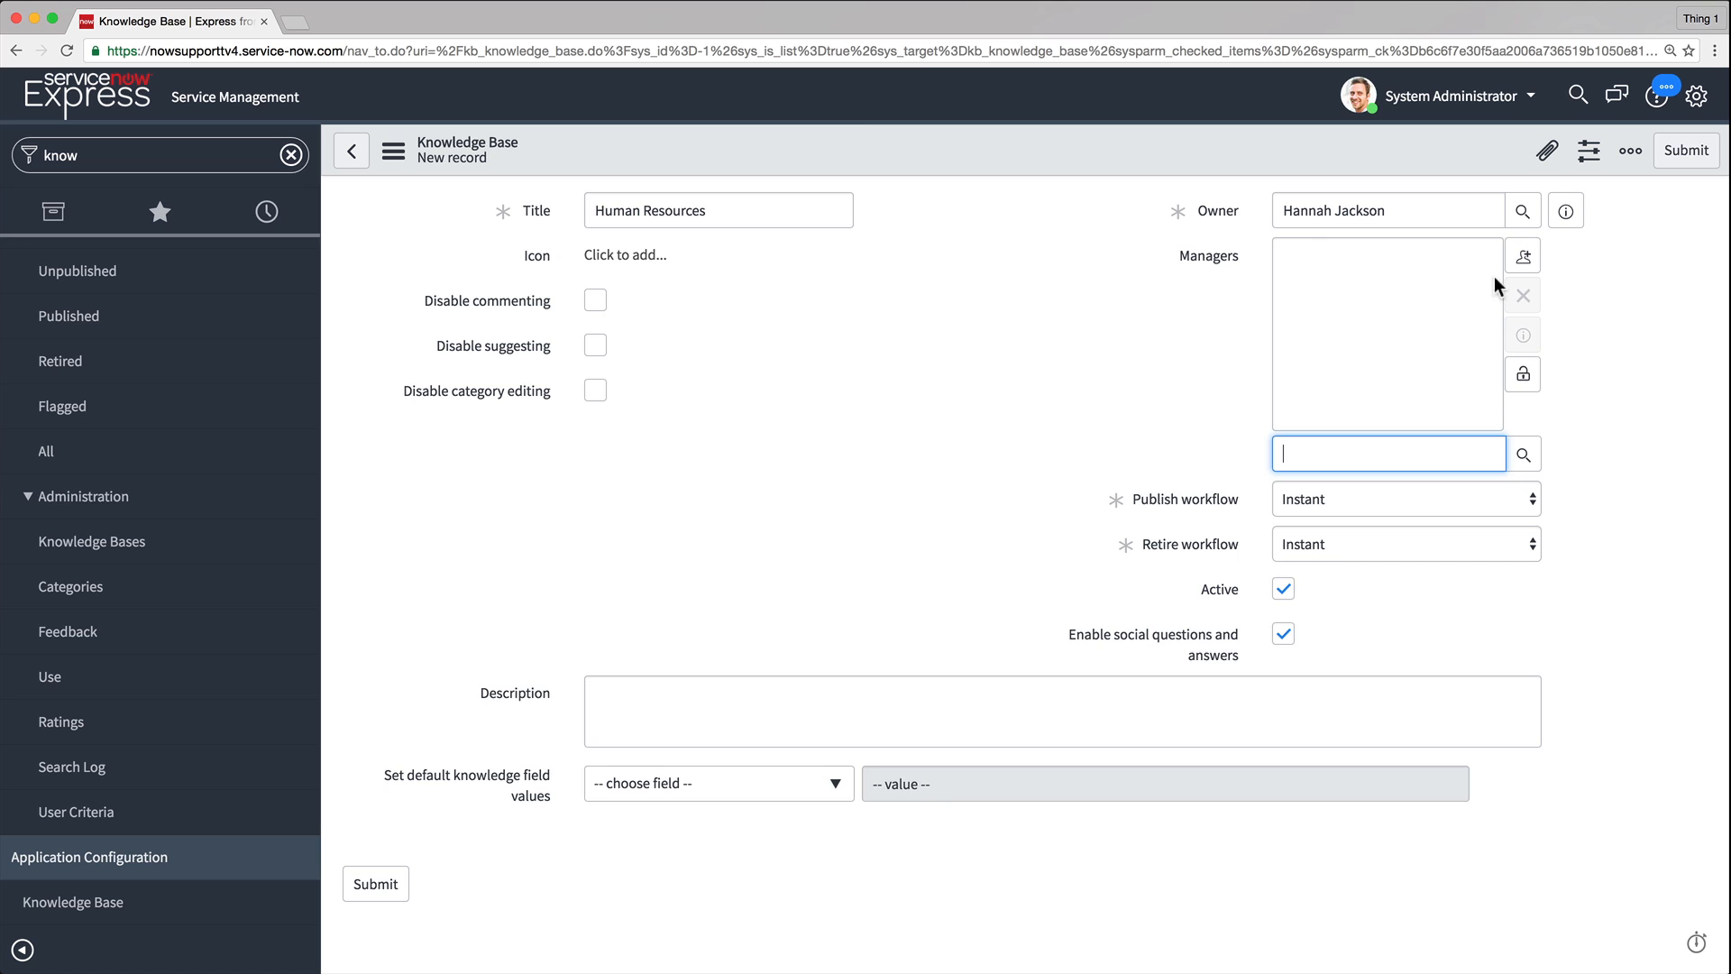
{"action": "left_click", "coordinate": [1533, 378]}
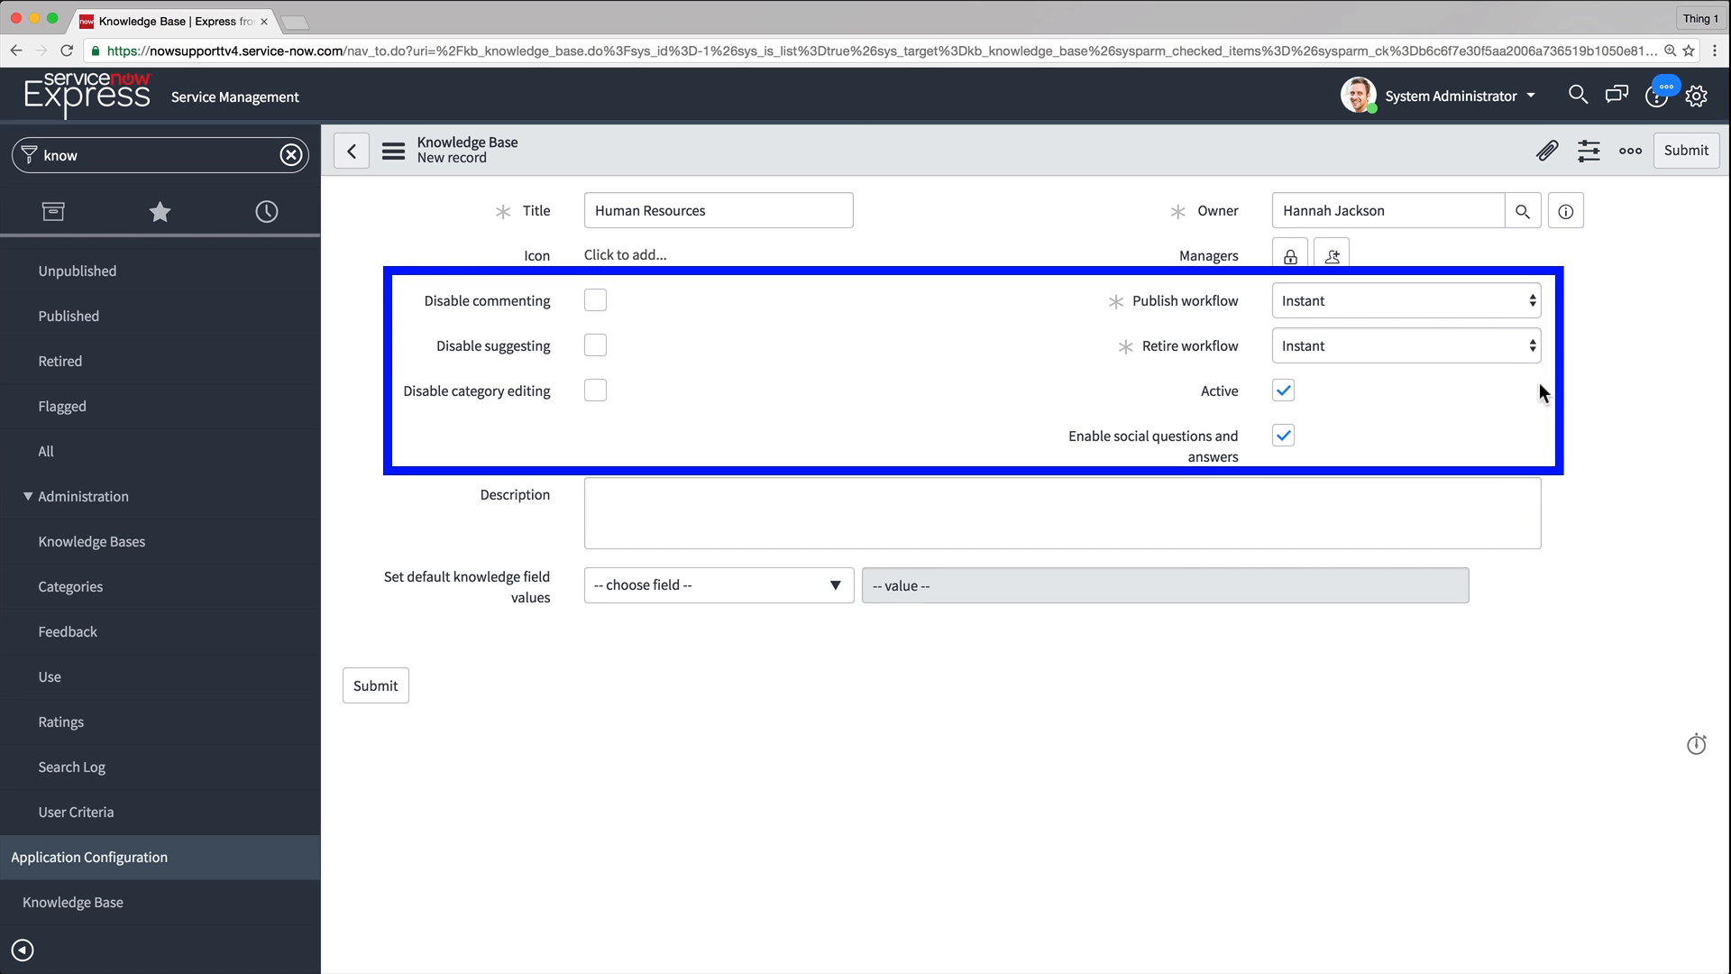
{"action": "left_click", "coordinate": [1518, 297]}
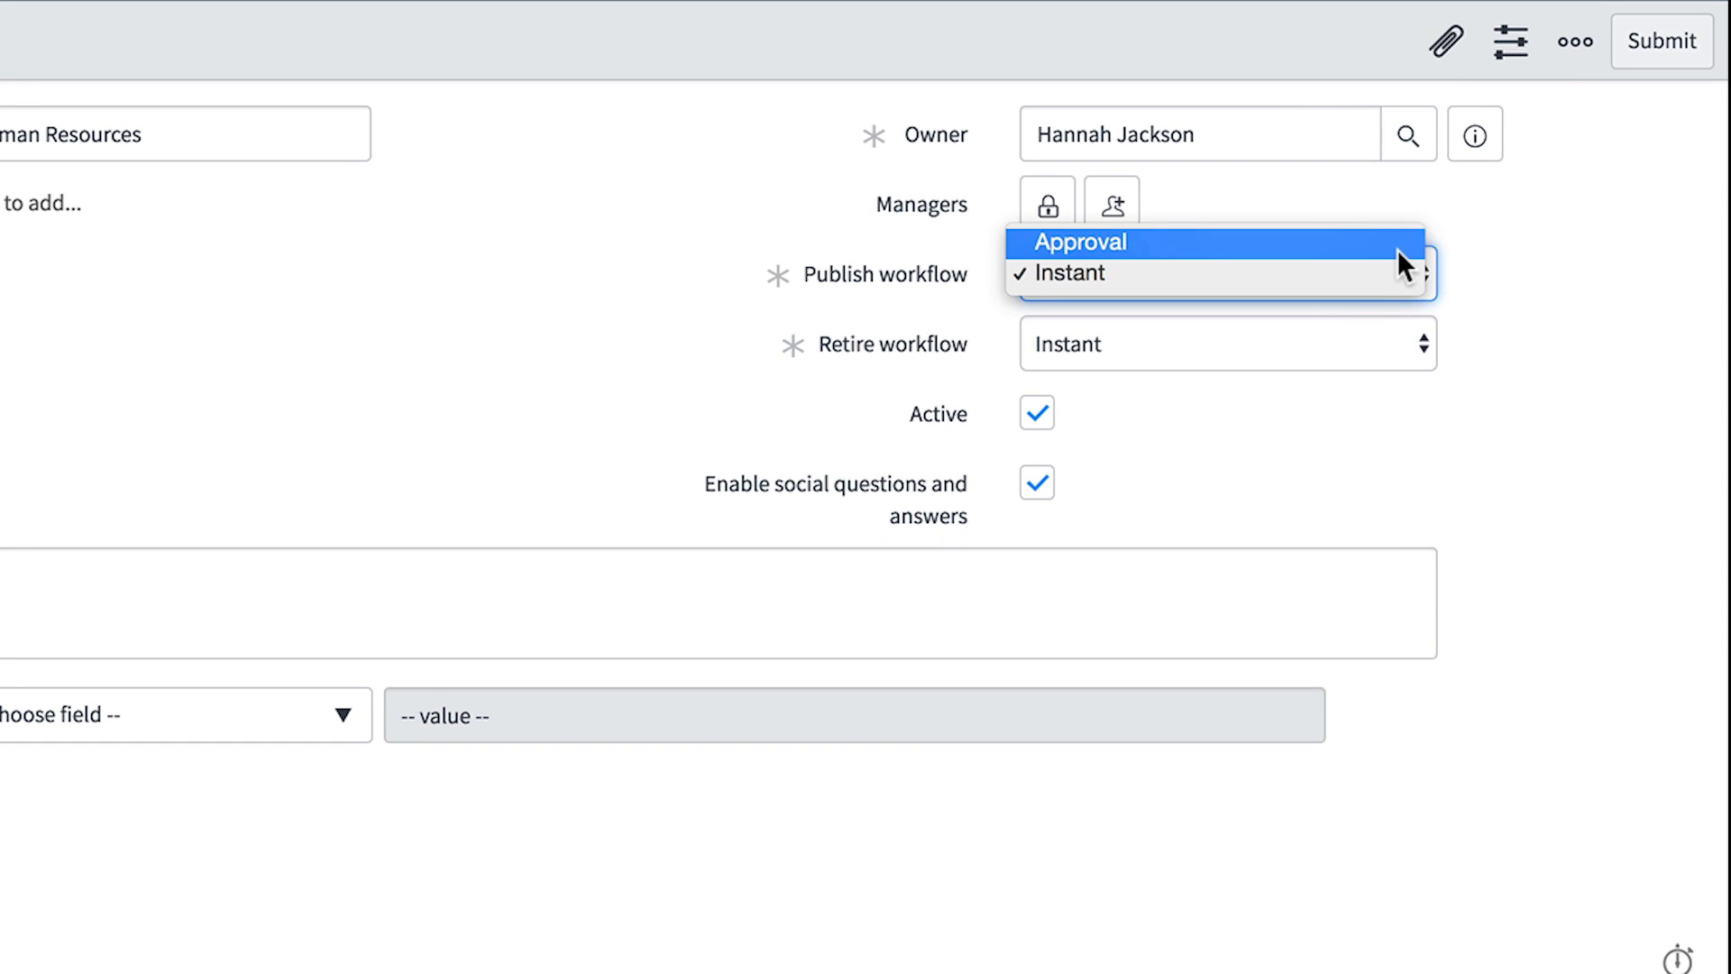
{"action": "left_click", "coordinate": [1398, 250]}
{"action": "left_click", "coordinate": [1403, 353]}
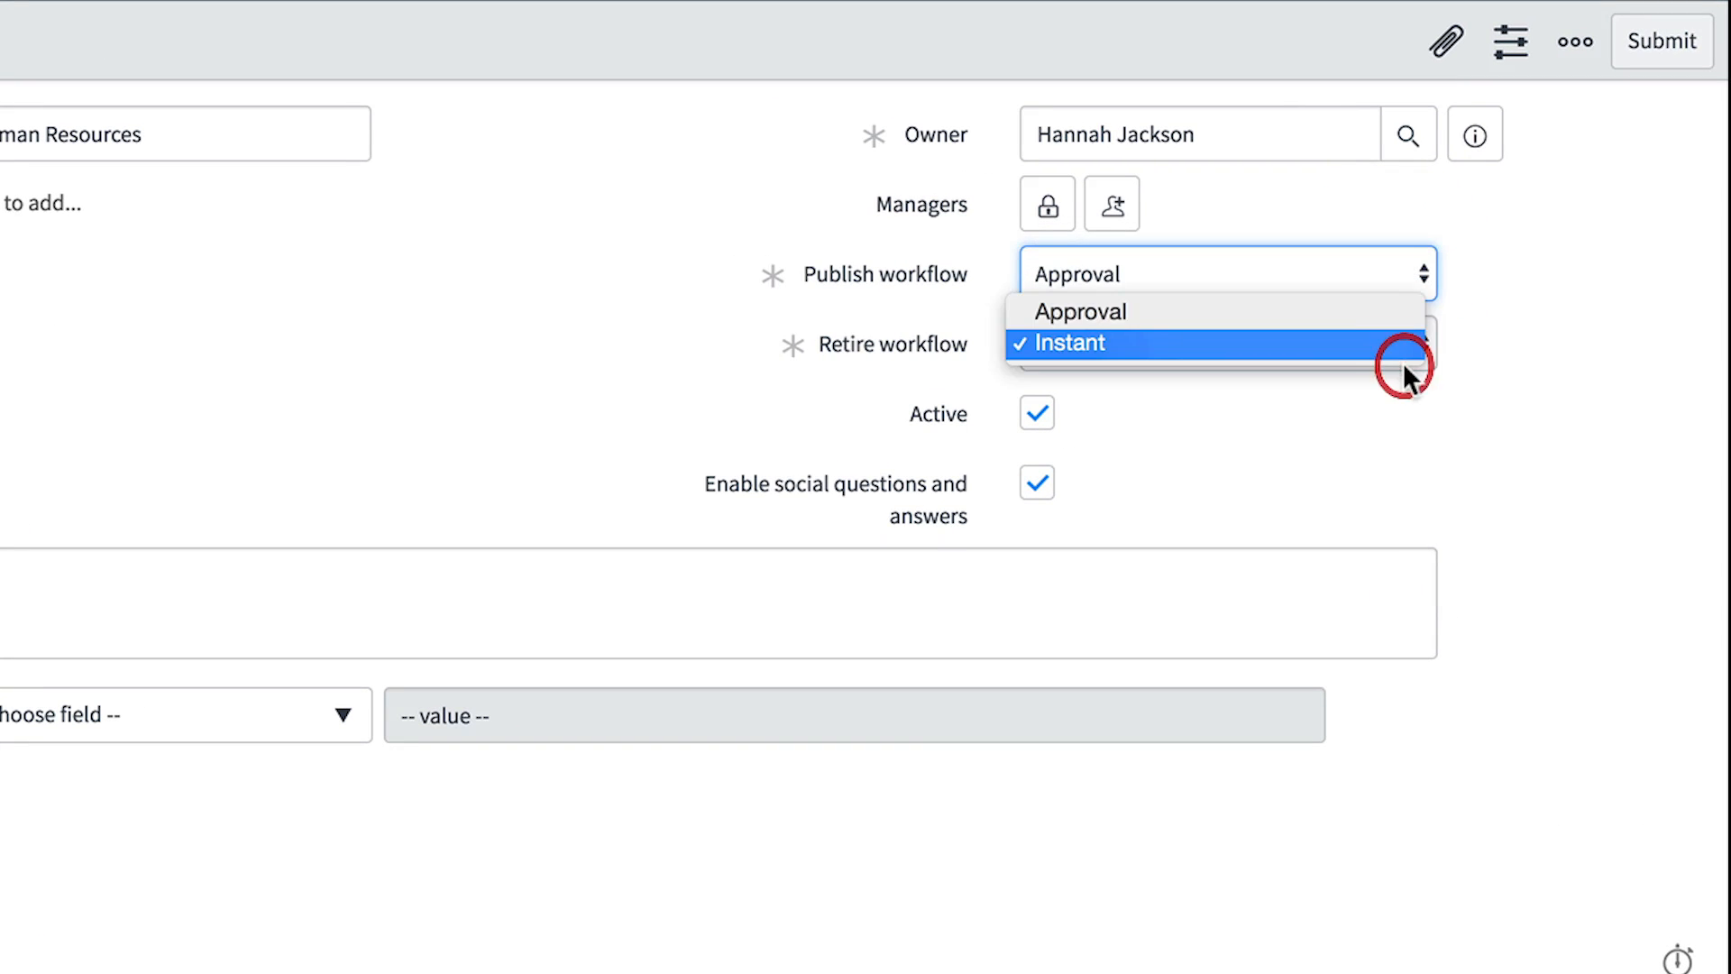
{"action": "left_click", "coordinate": [1403, 317]}
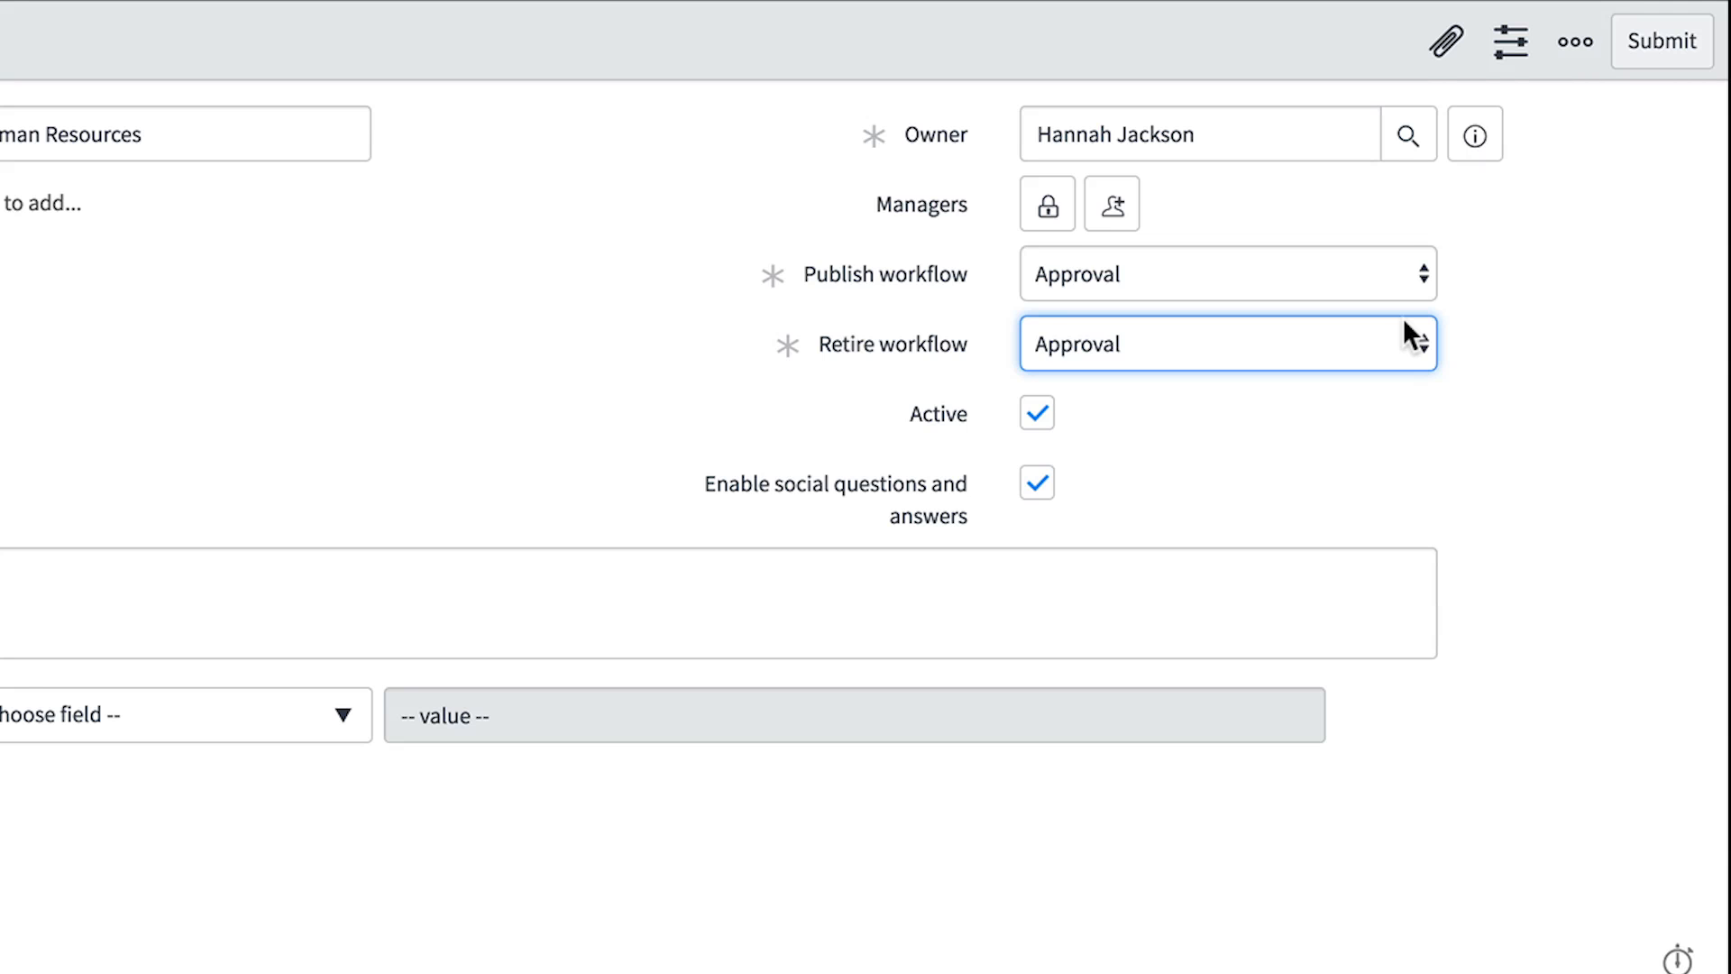
Enter the description "Human resources information for all employees."
{"action": "left_click", "coordinate": [893, 583]}
{"action": "type", "text": "Human resour"}
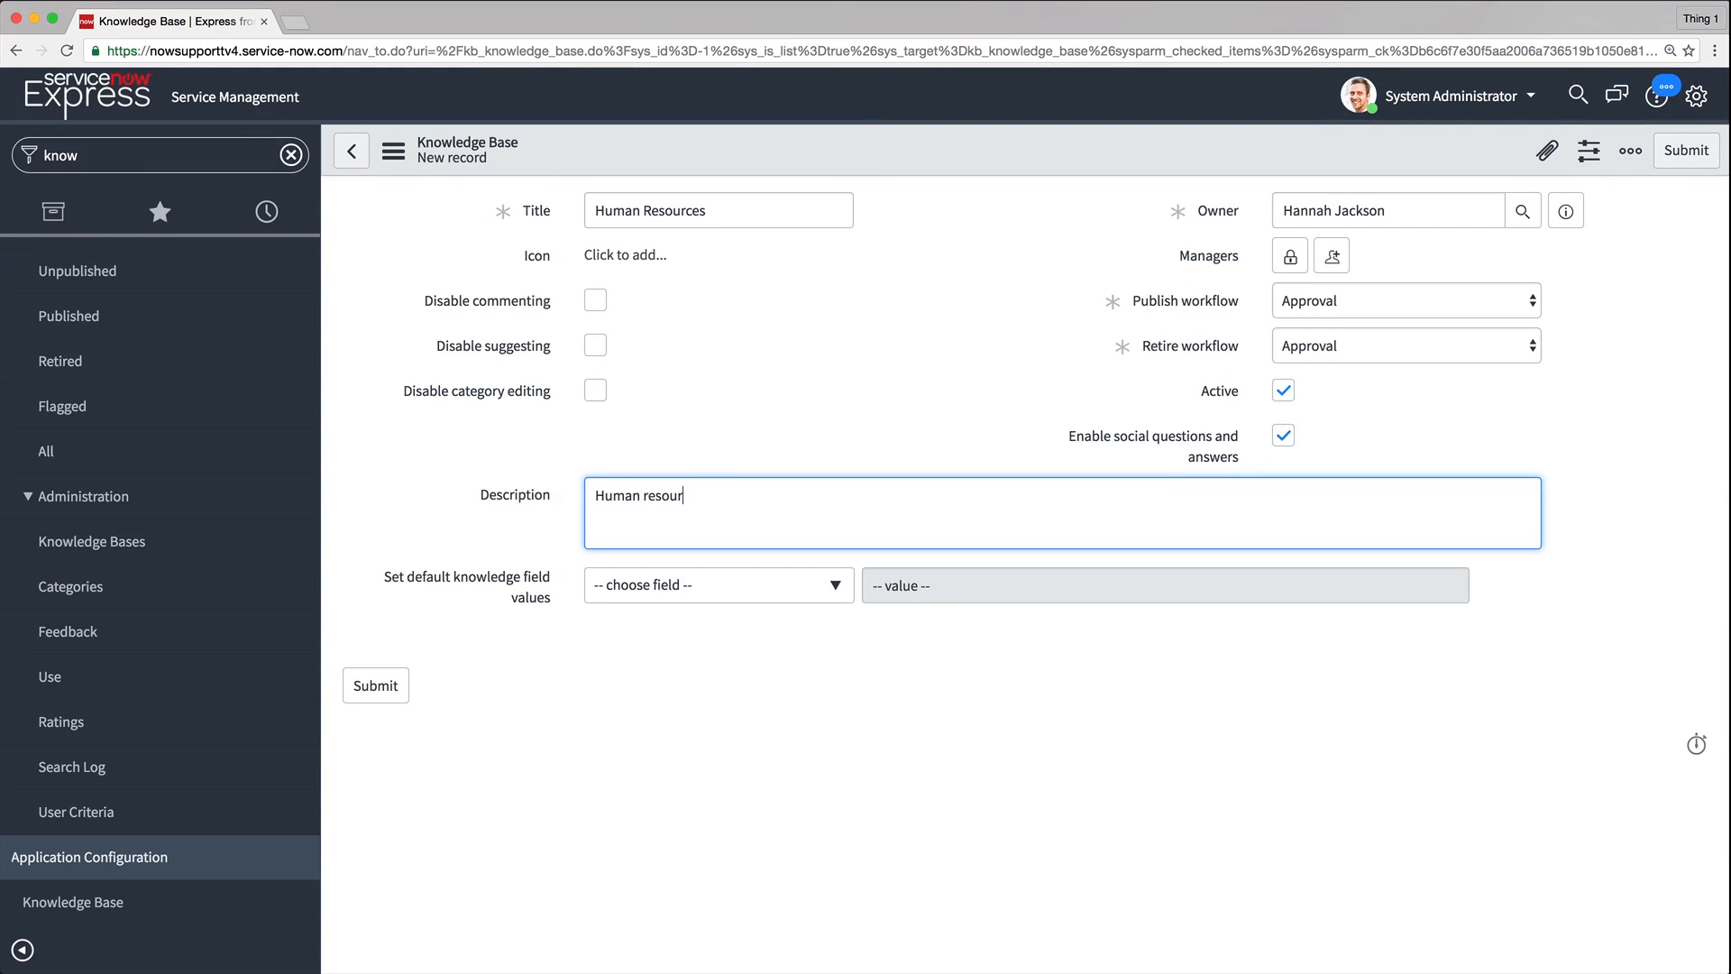
{"action": "type", "text": "ces information for all employees."}
Add a default Meta field value of "human resources, HR" and submit the new knowledge base
{"action": "left_click", "coordinate": [816, 596]}
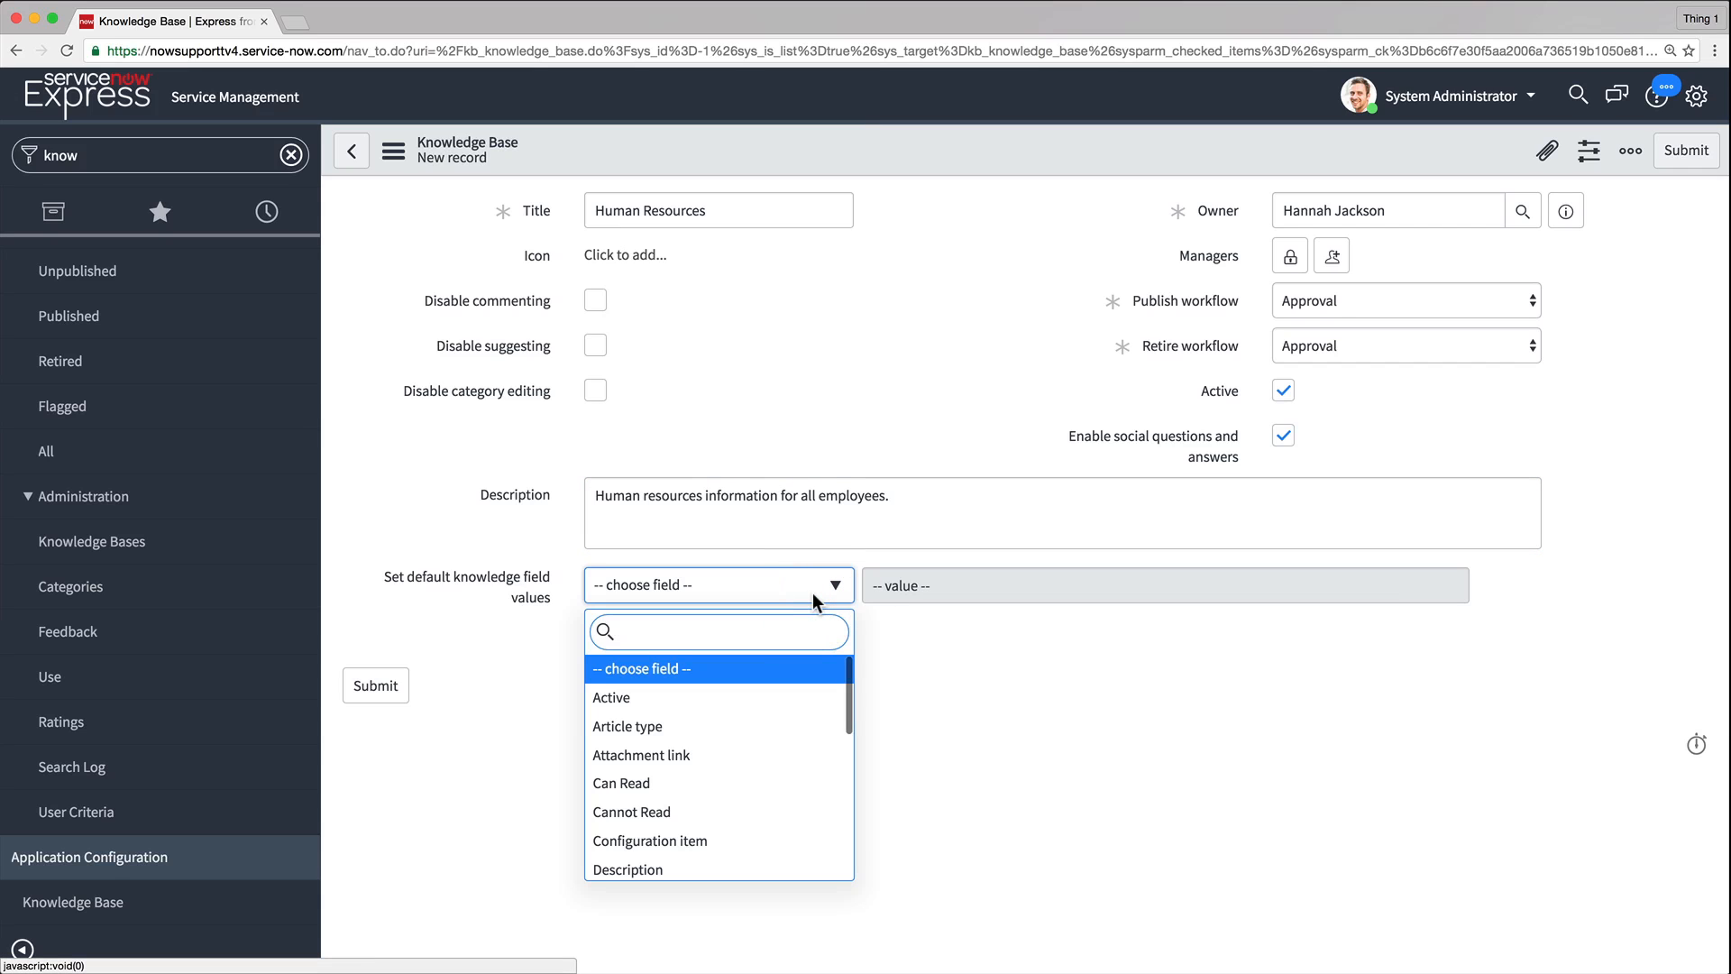
{"action": "scroll", "coordinate": [734, 742], "scroll_direction": "down", "scroll_amount": 5}
{"action": "left_click", "coordinate": [637, 777]}
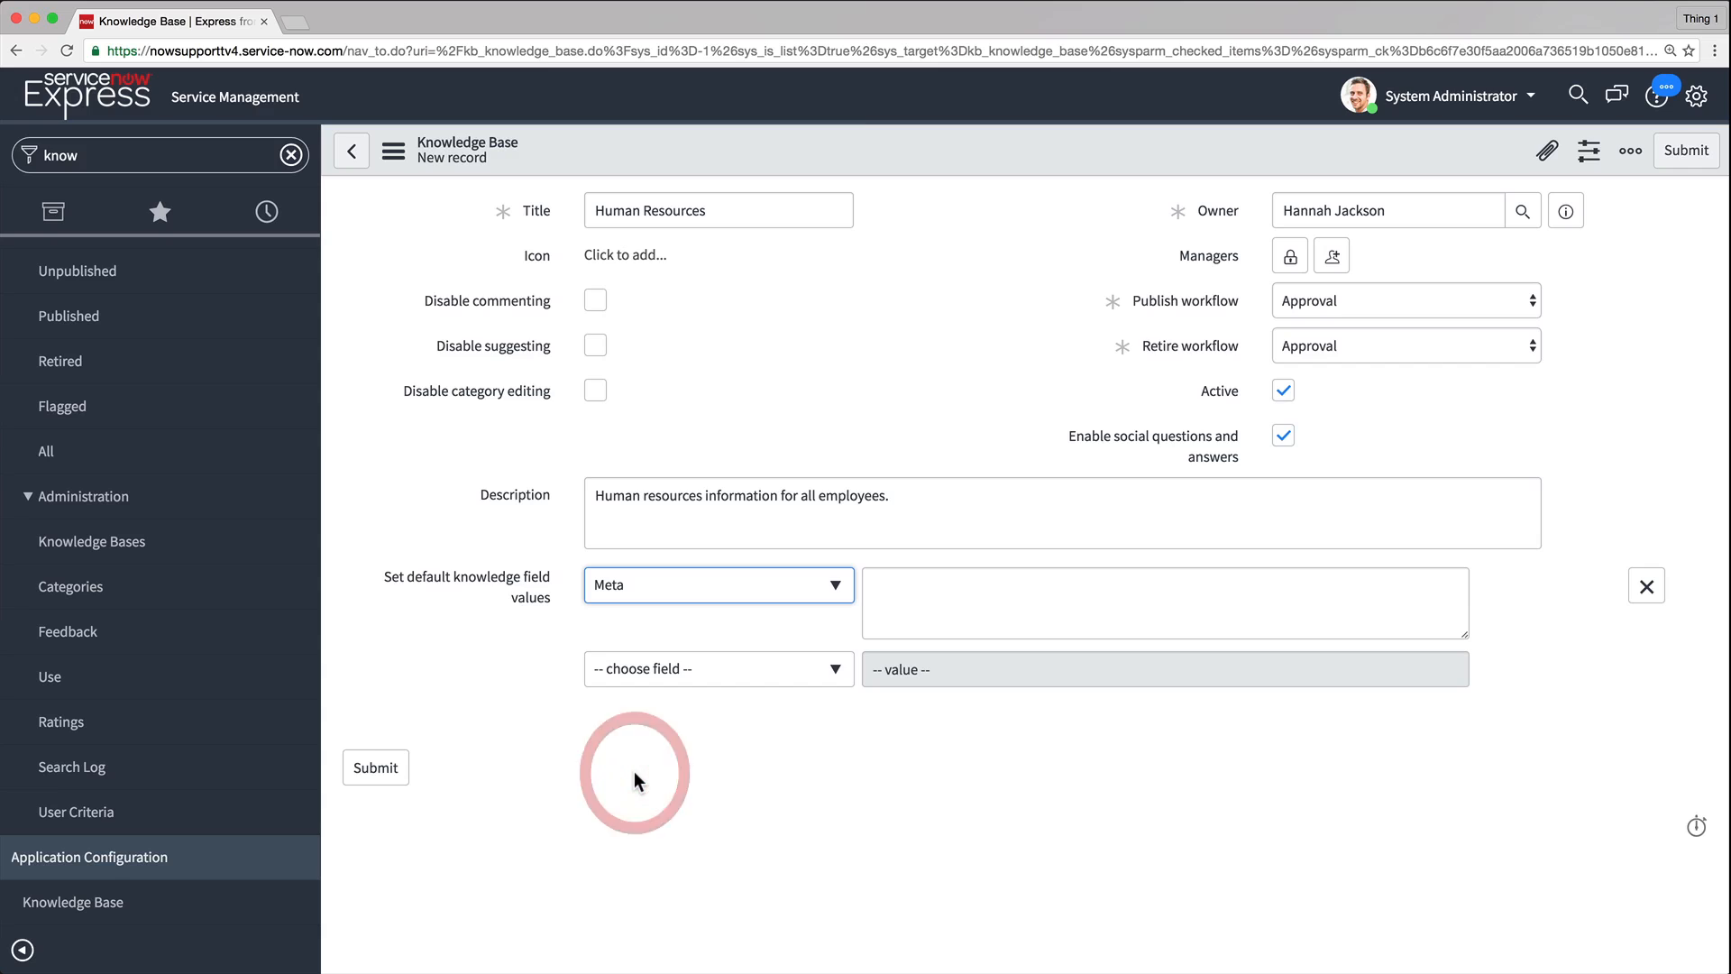
{"action": "left_click", "coordinate": [918, 613]}
{"action": "type", "text": "human"}
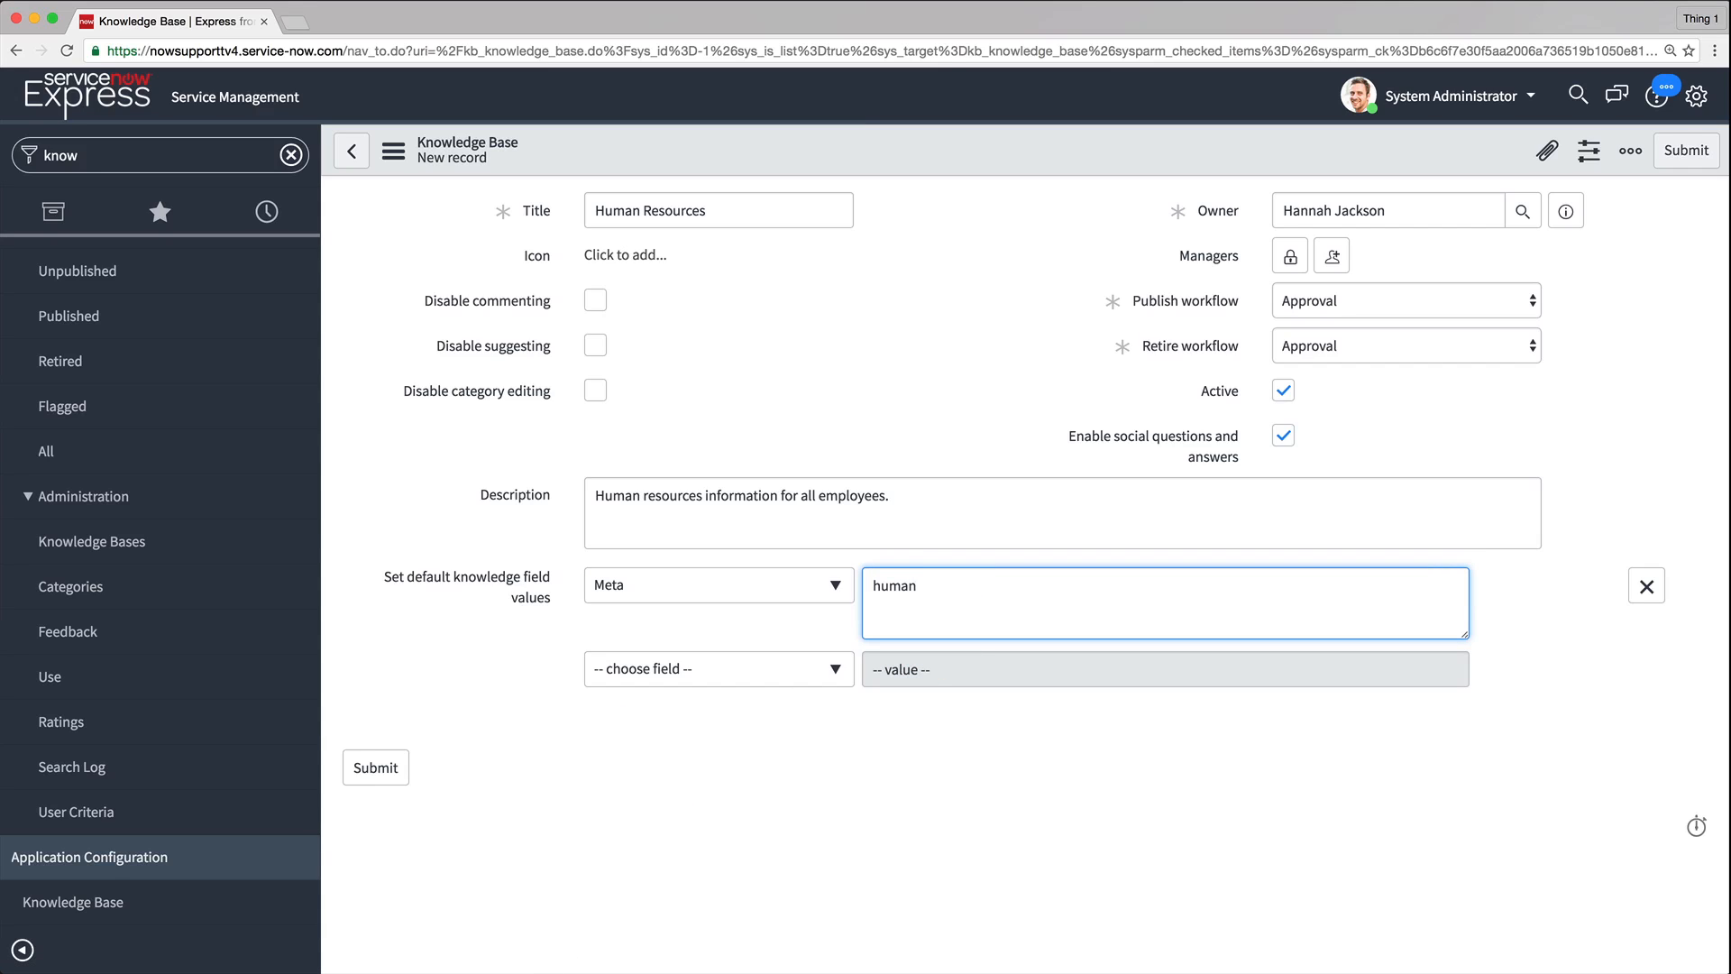
{"action": "type", "text": " resources, HR"}
{"action": "left_click", "coordinate": [379, 767]}
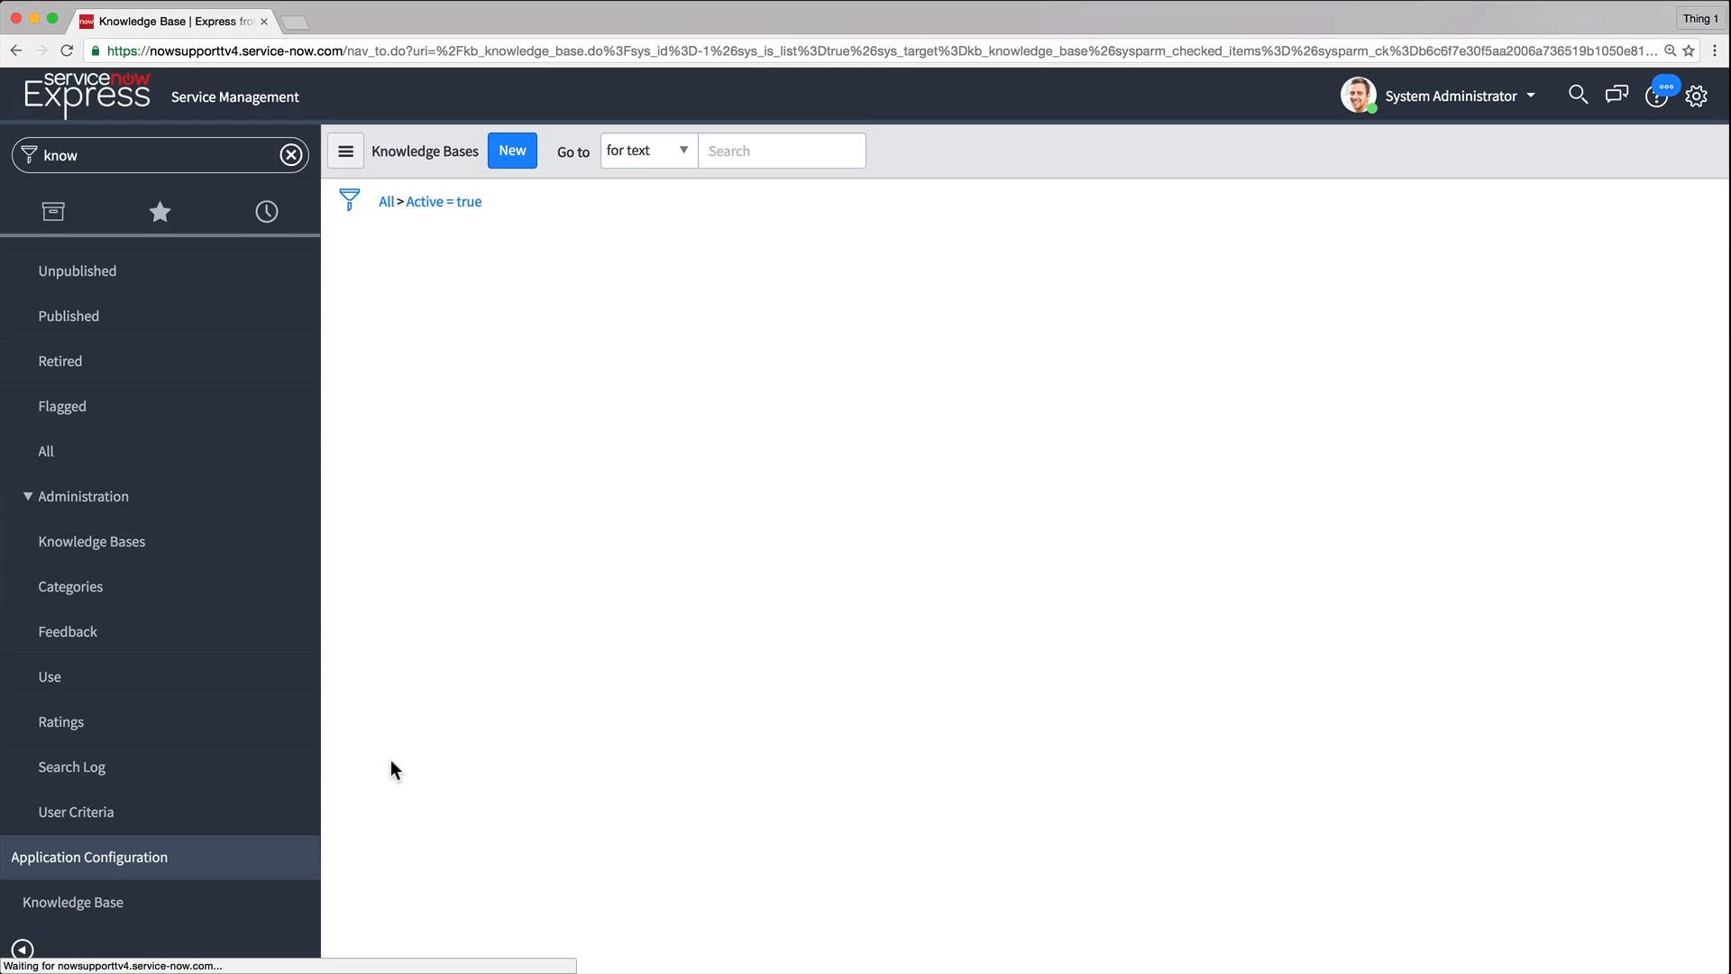